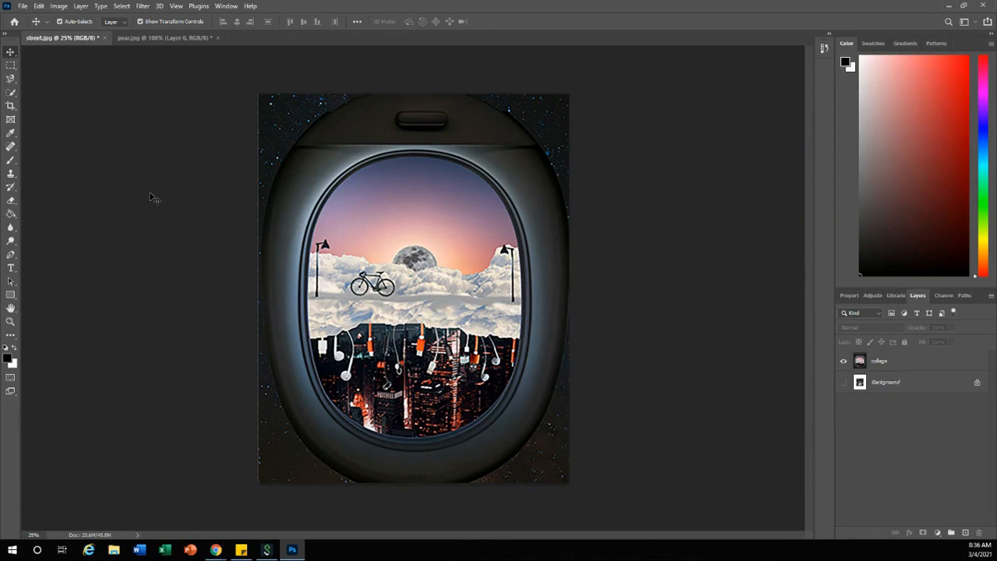
Set the street image's canvas size to 8 inches wide by 10 inches high
click(59, 6)
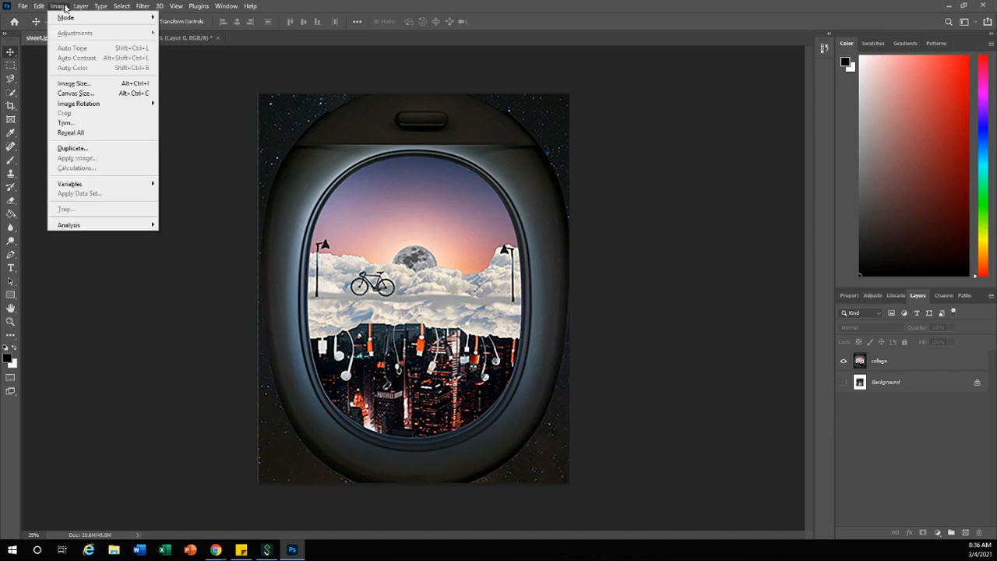
click(71, 92)
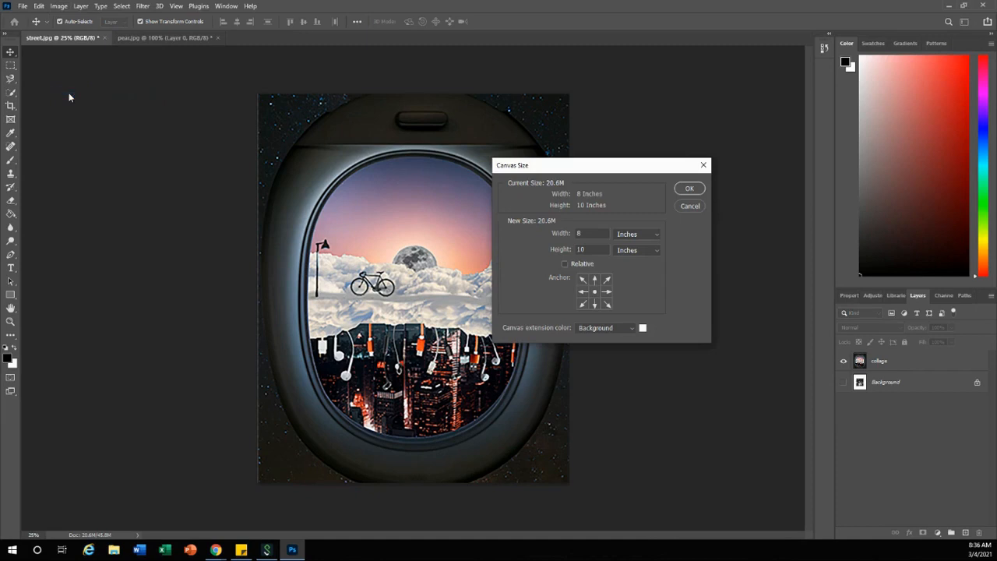
drag(555, 160, 607, 150)
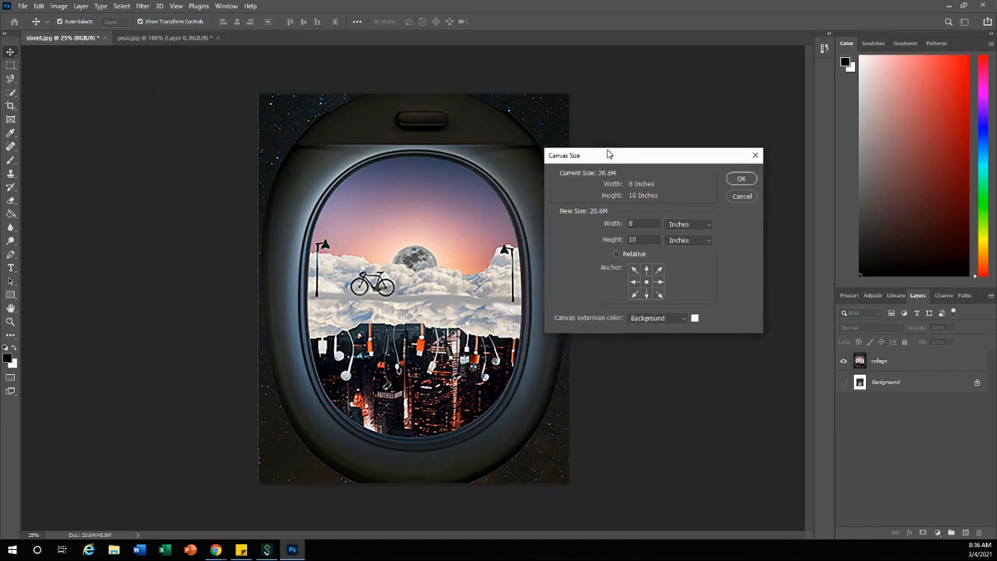
click(691, 224)
click(692, 257)
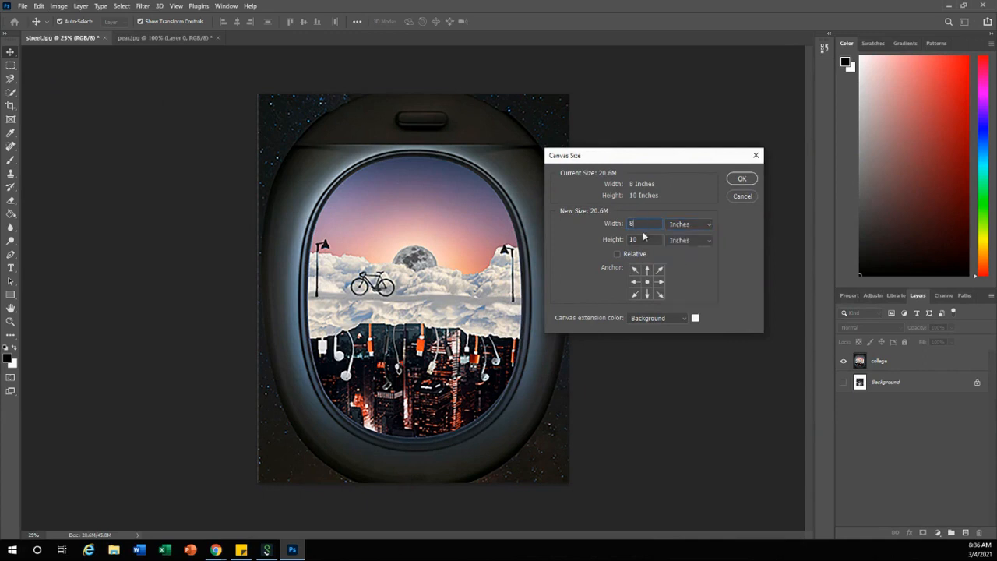
drag(657, 240, 586, 242)
text(8)
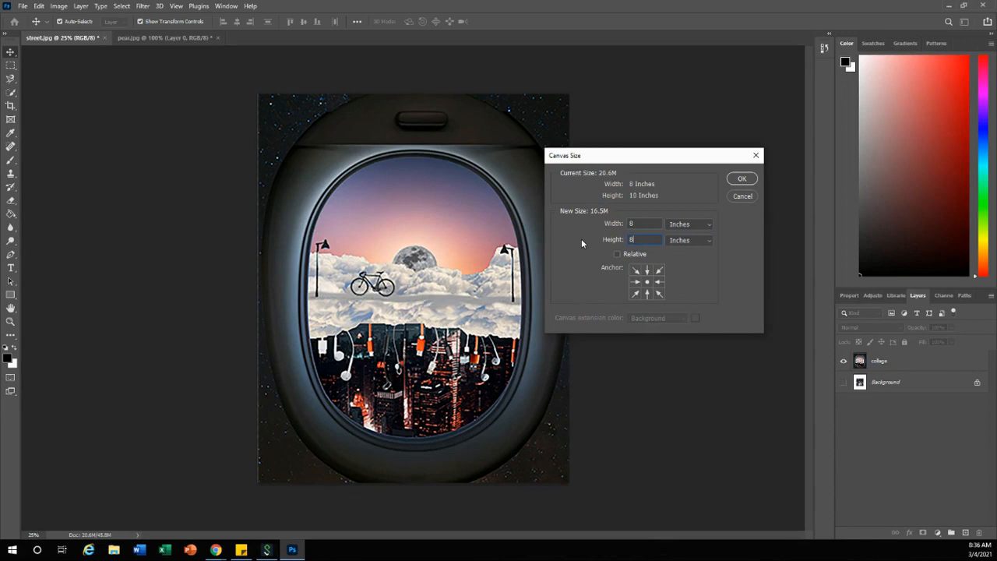
text(12)
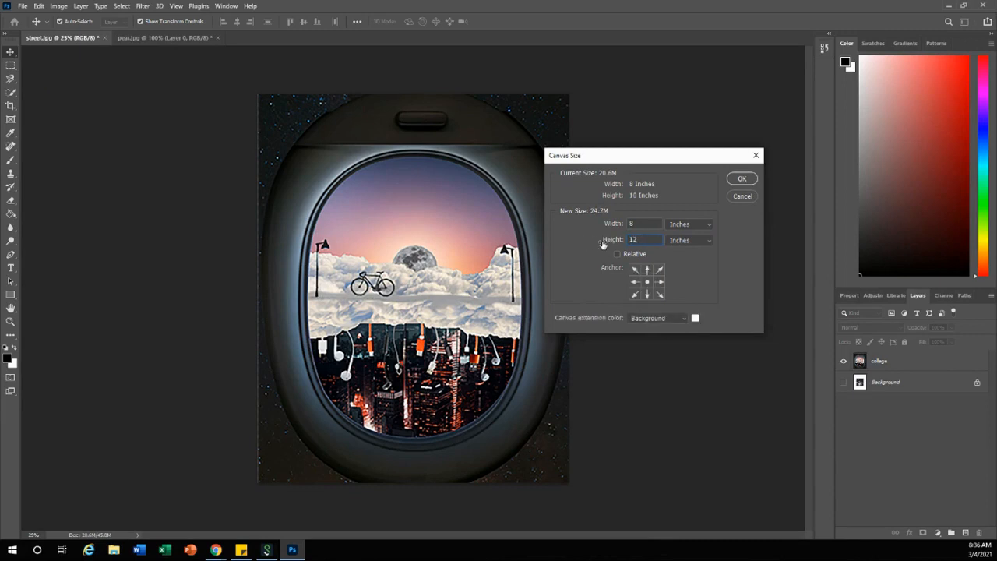
key(BackSpace)
text(0)
click(741, 179)
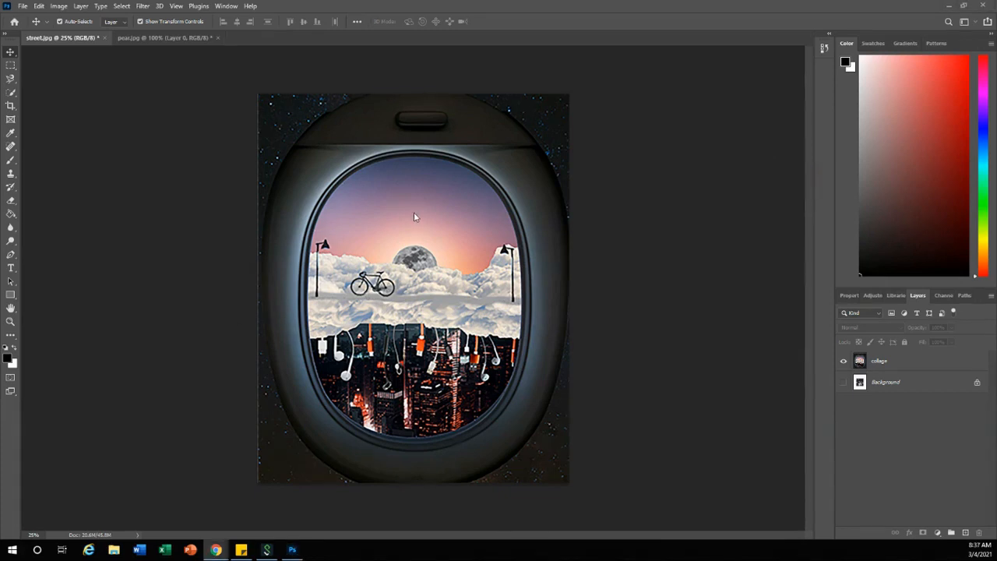
Check the width, height and resolution in the image size settings and accept them
click(60, 7)
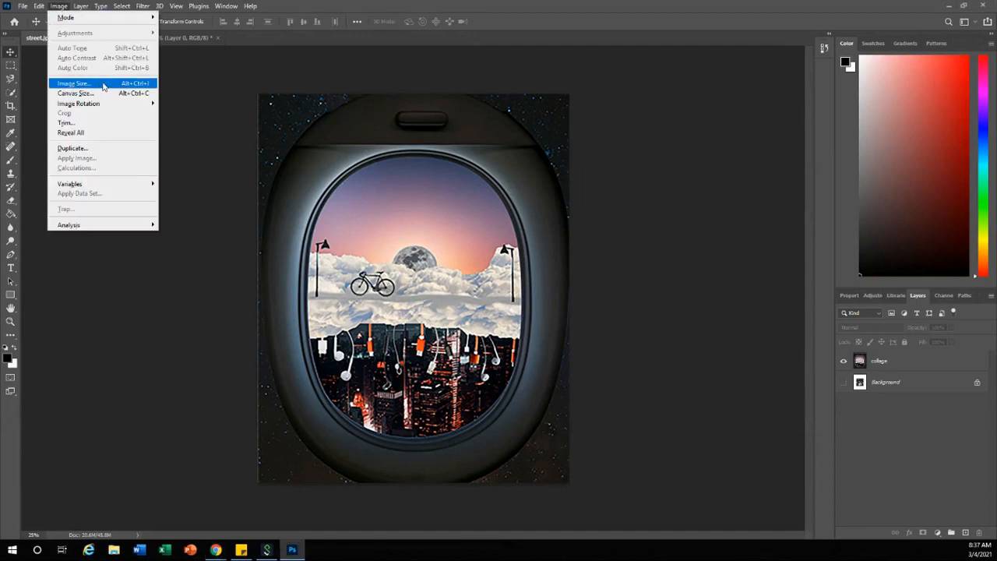
click(103, 85)
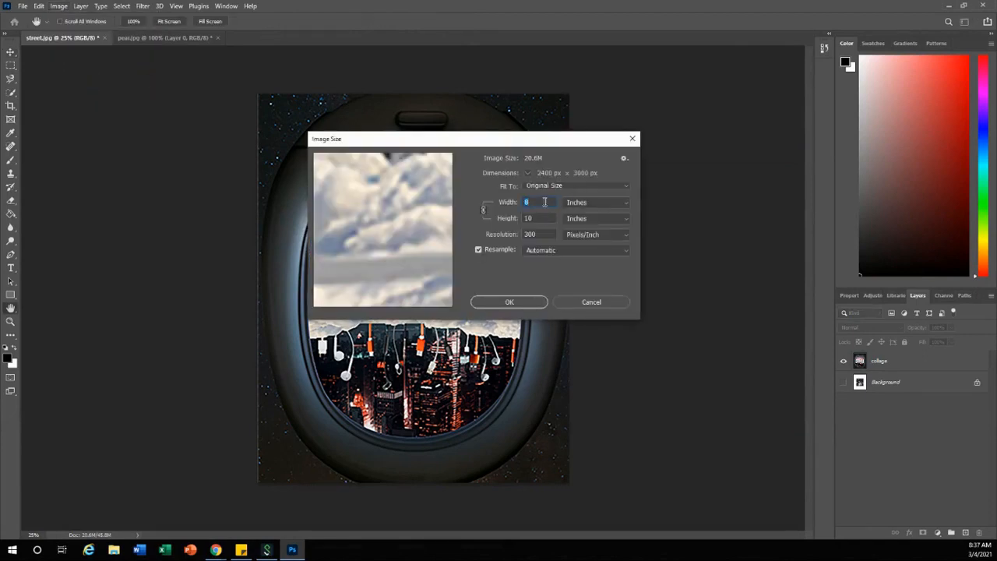
click(537, 219)
click(523, 235)
click(510, 302)
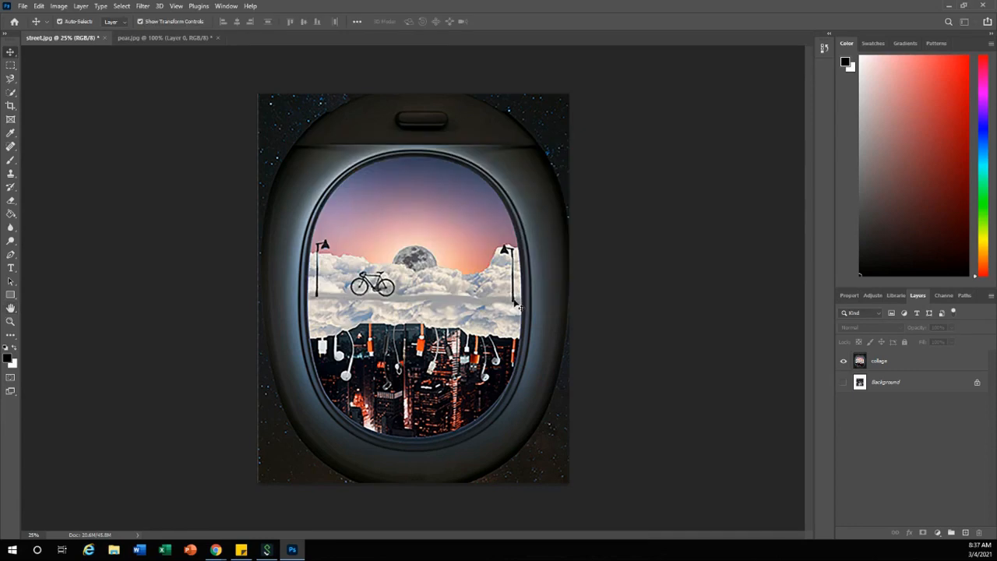
Scale the collage layer down to about 55% and move it into the canvas's upper-left corner
click(921, 368)
key(ctrl+t)
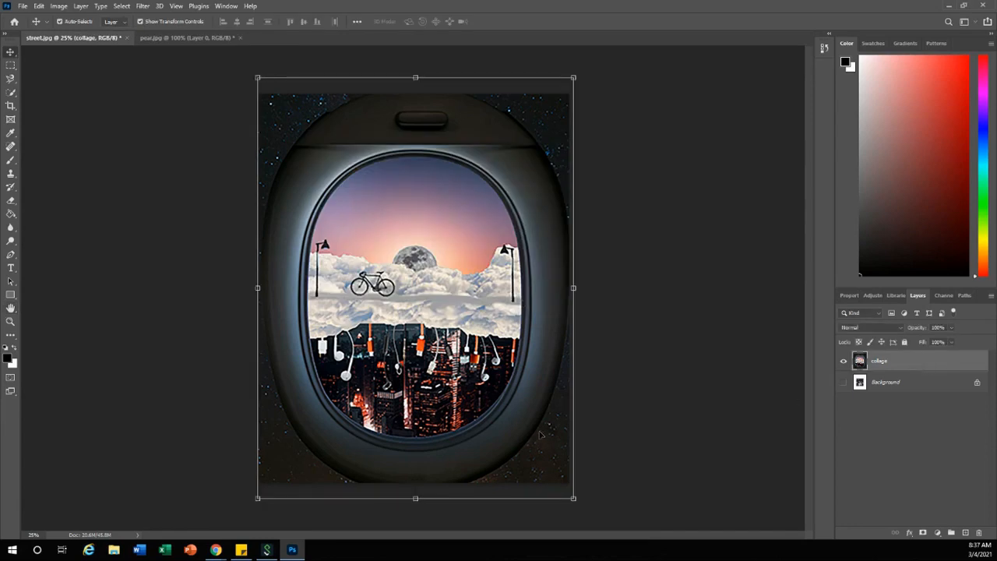
drag(573, 498, 432, 312)
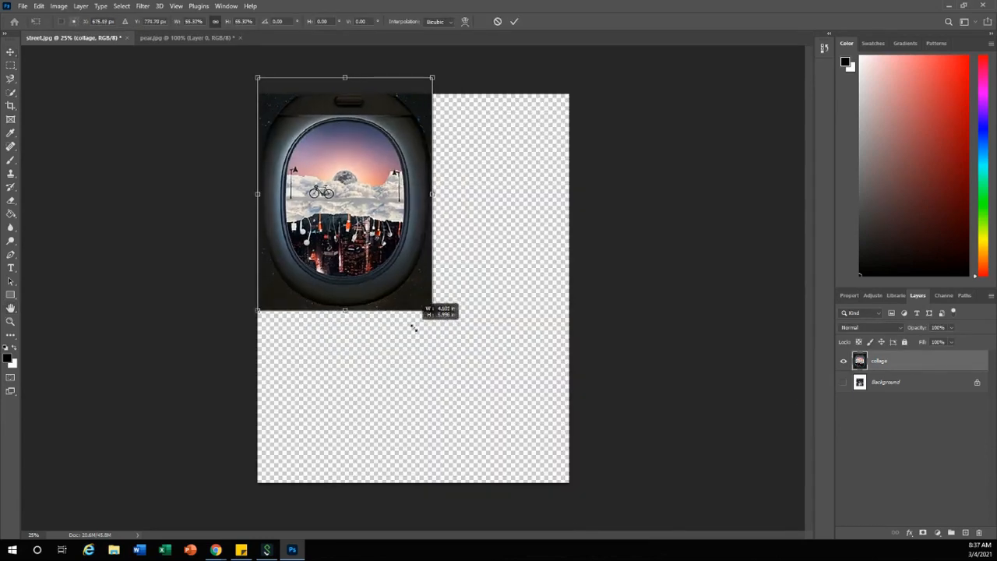
drag(382, 198, 413, 257)
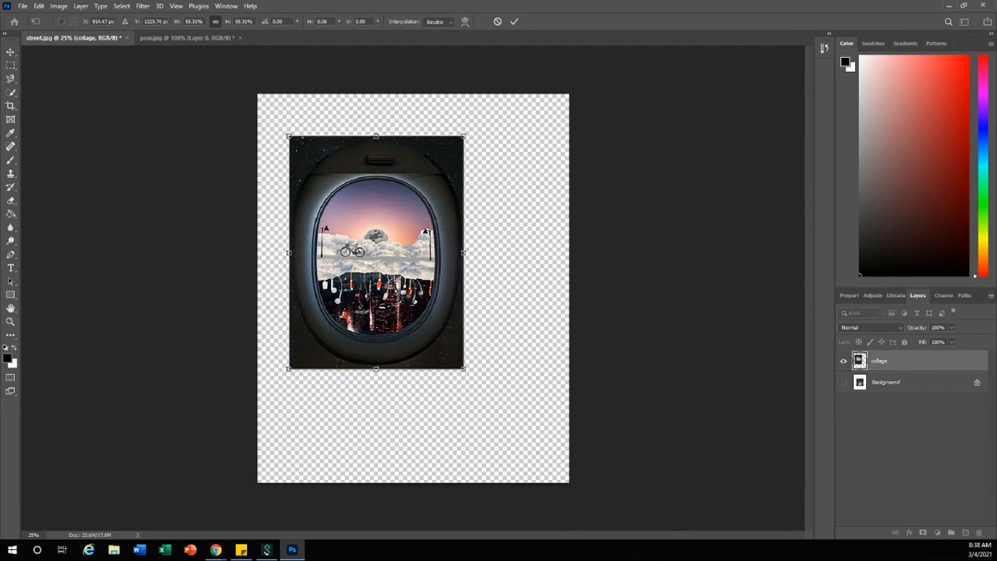
drag(413, 285, 409, 275)
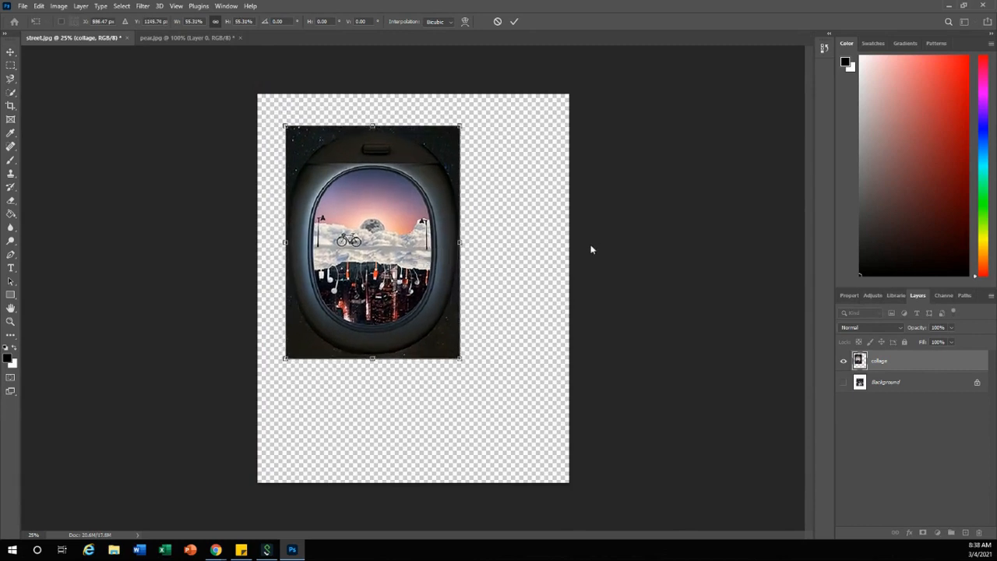
drag(374, 174, 347, 145)
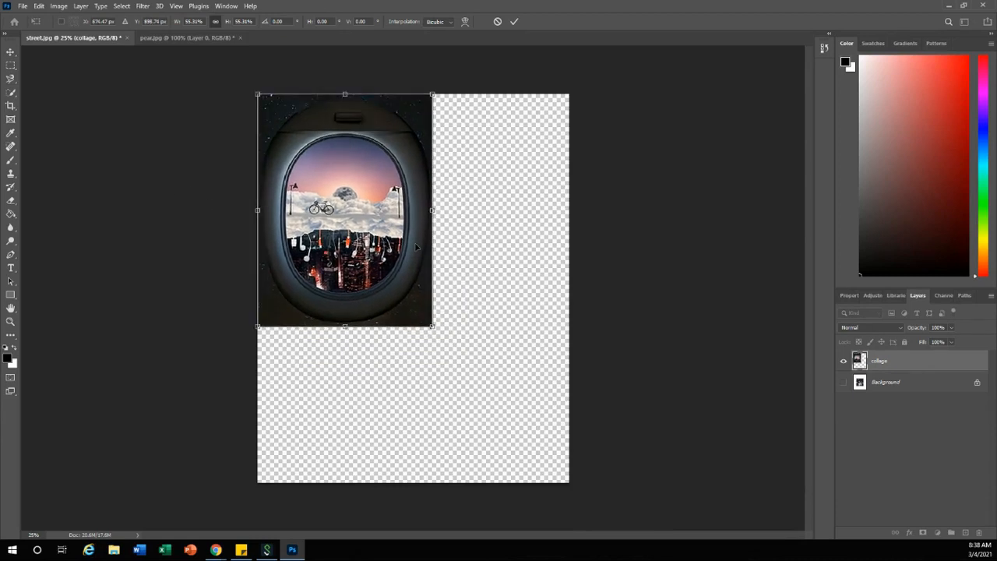
Enlarge the collage to about 99% so it covers the whole canvas, and apply the transform
drag(434, 326, 548, 447)
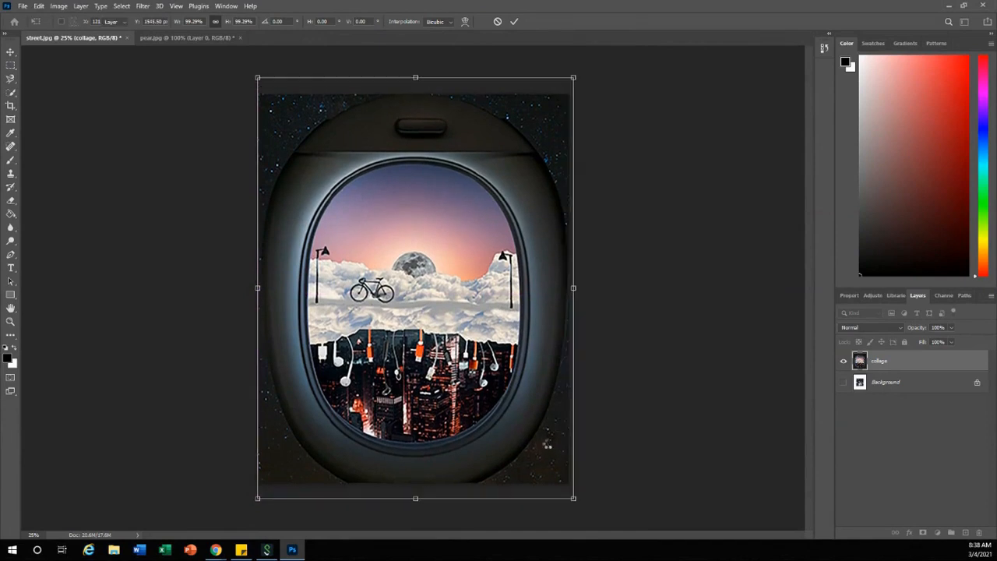
key(Return)
click(617, 365)
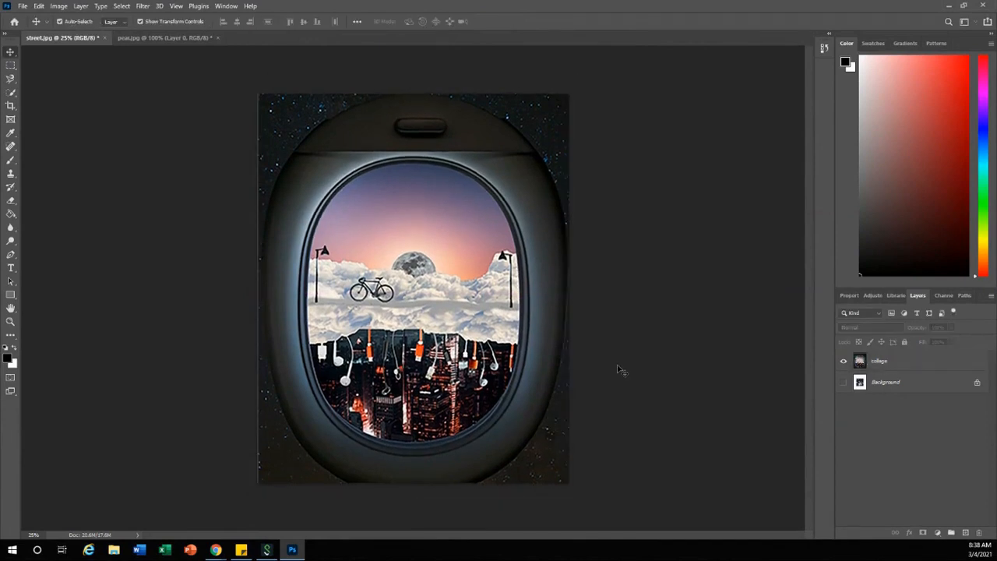
click(903, 361)
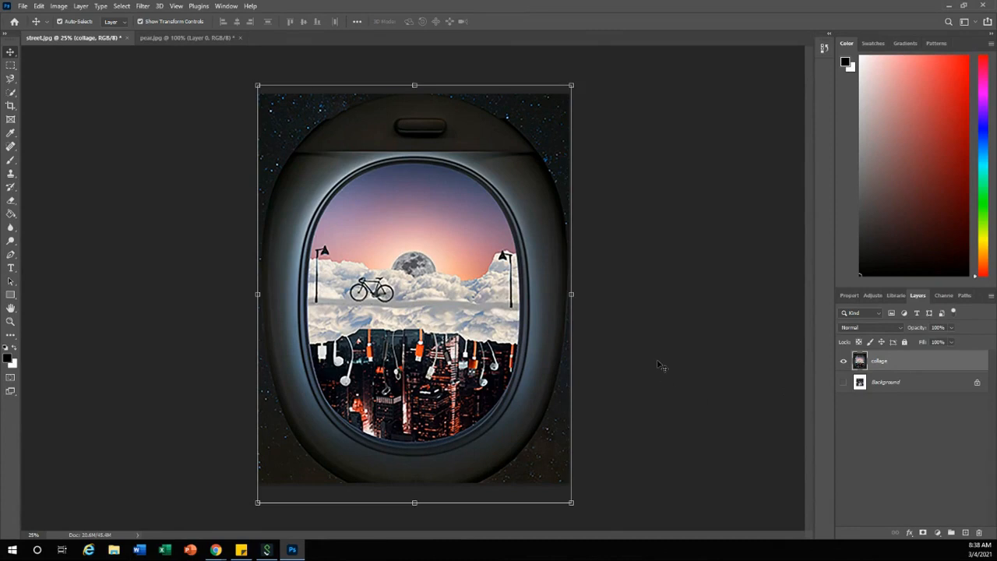
click(663, 367)
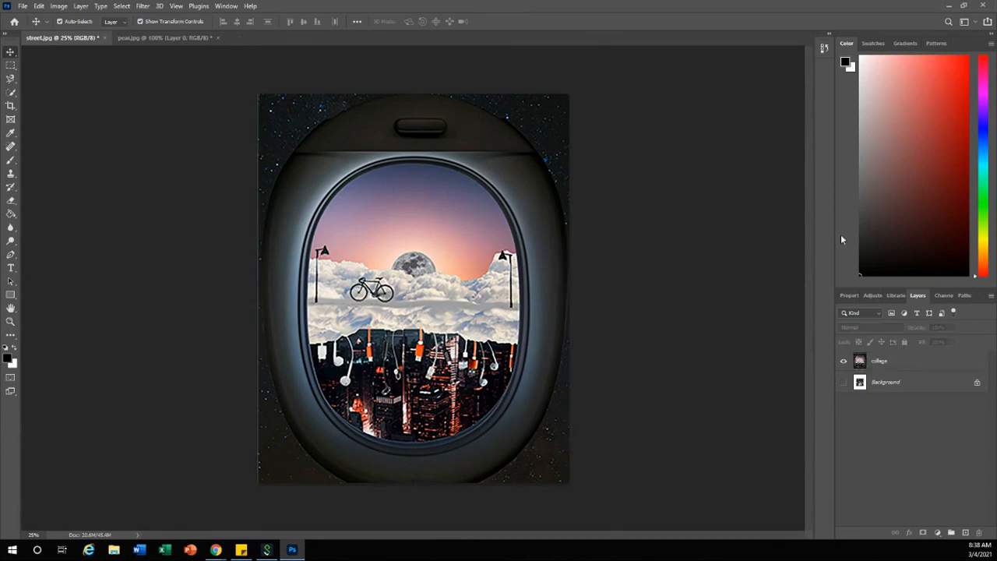
key(alt+Tab)
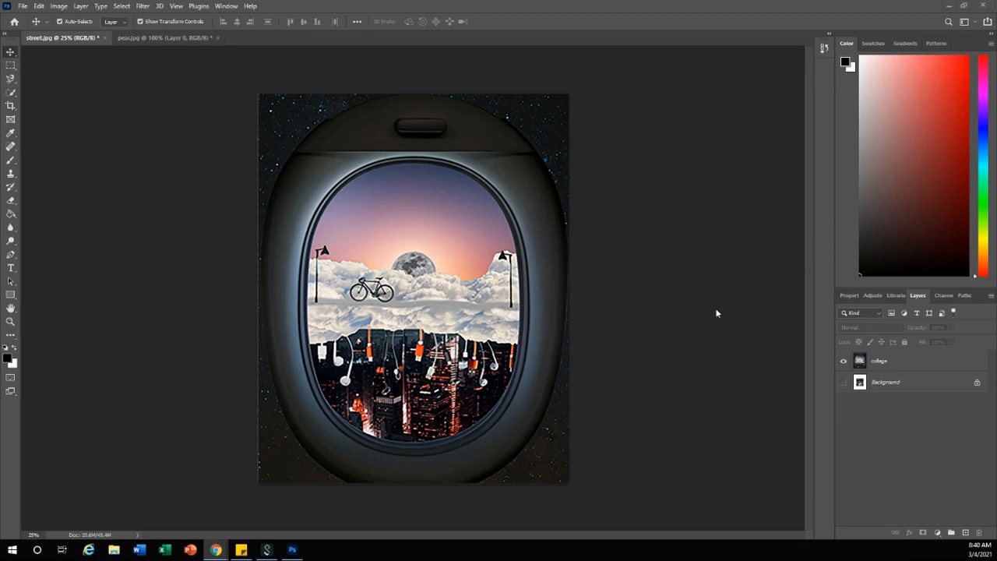
Add a solid color fill layer above the collage layer, keeping Normal mode and 100% opacity
click(81, 7)
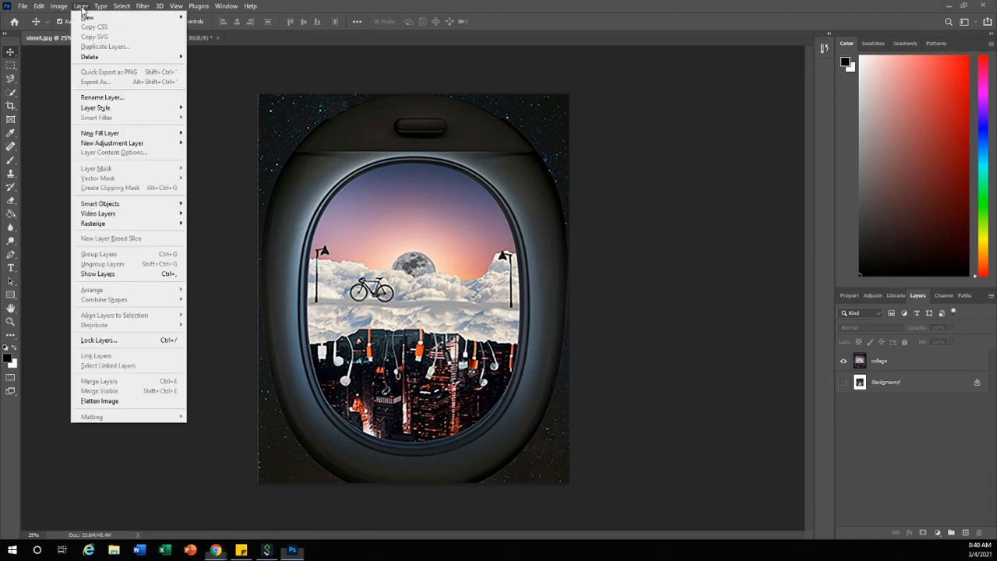
mouse_move(98, 137)
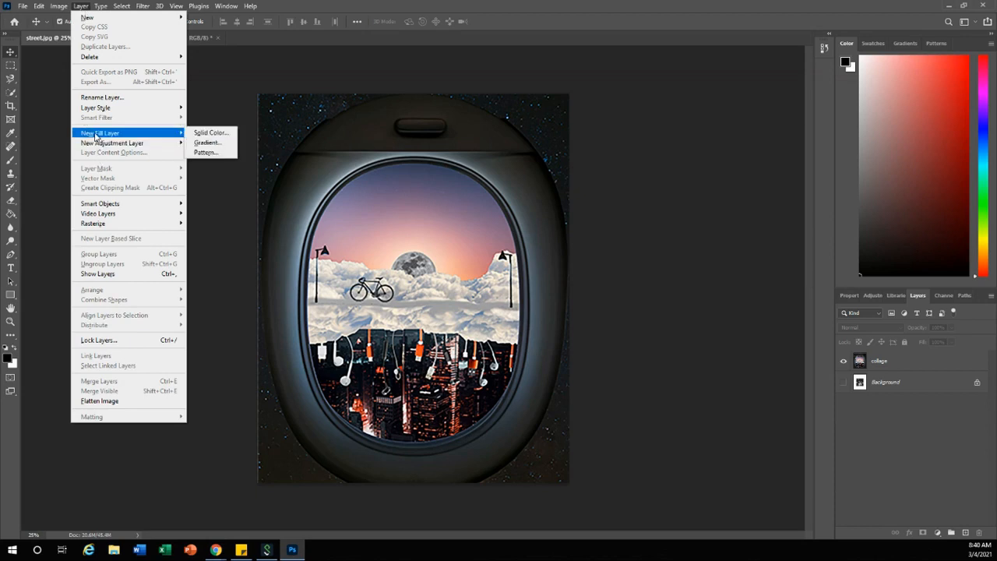
click(212, 134)
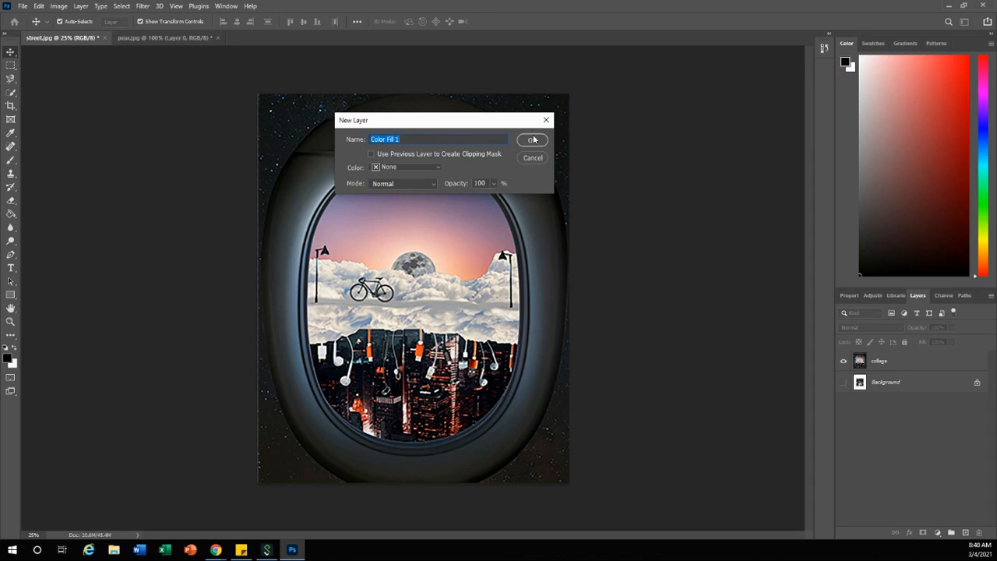
click(533, 142)
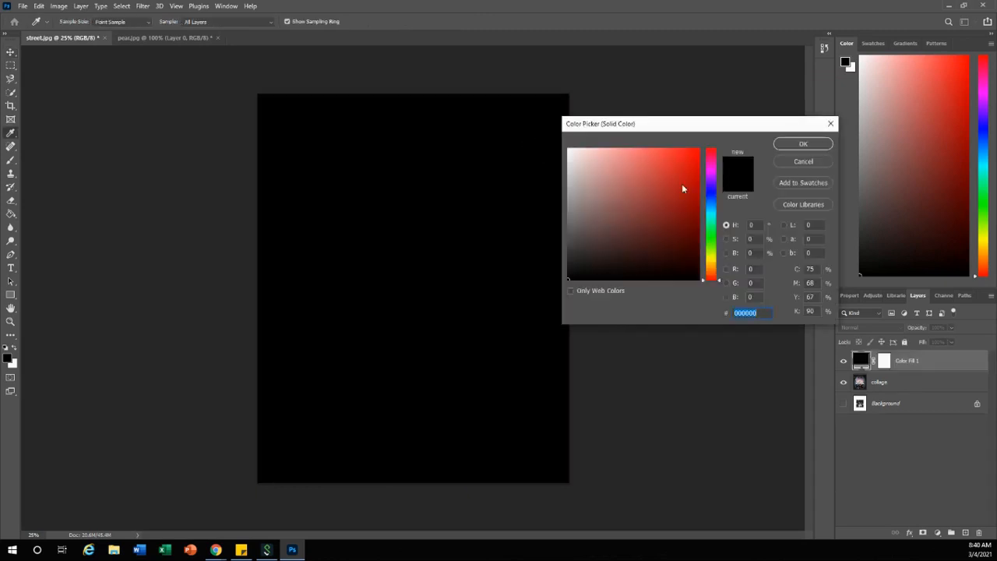
Try out several red shades for the fill layer's color, ending on dd4d4d
click(671, 163)
click(685, 211)
click(623, 183)
click(659, 165)
click(684, 199)
click(652, 174)
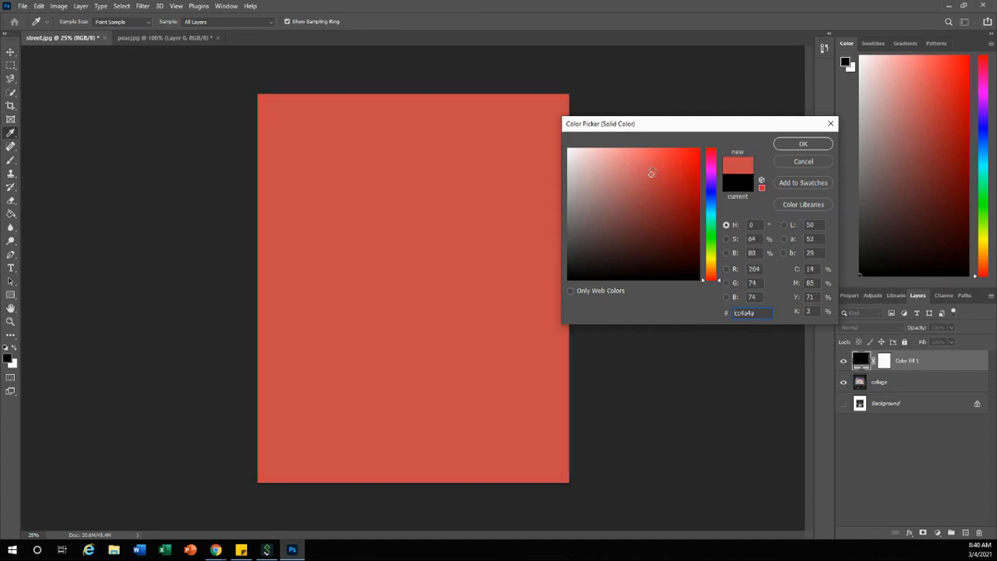
click(678, 157)
click(653, 166)
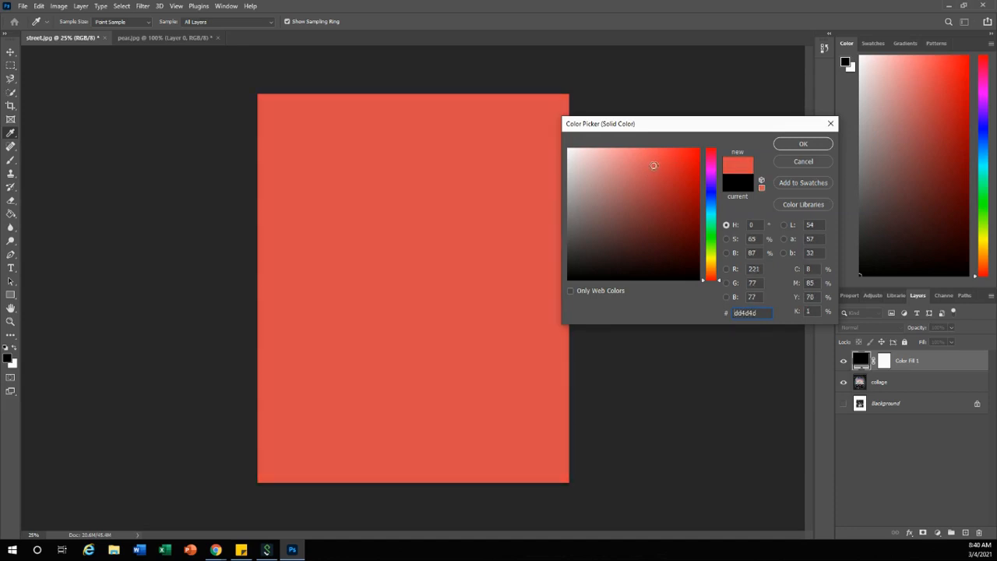
Set the fill layer's color to the blue 2935d3
drag(713, 212, 665, 163)
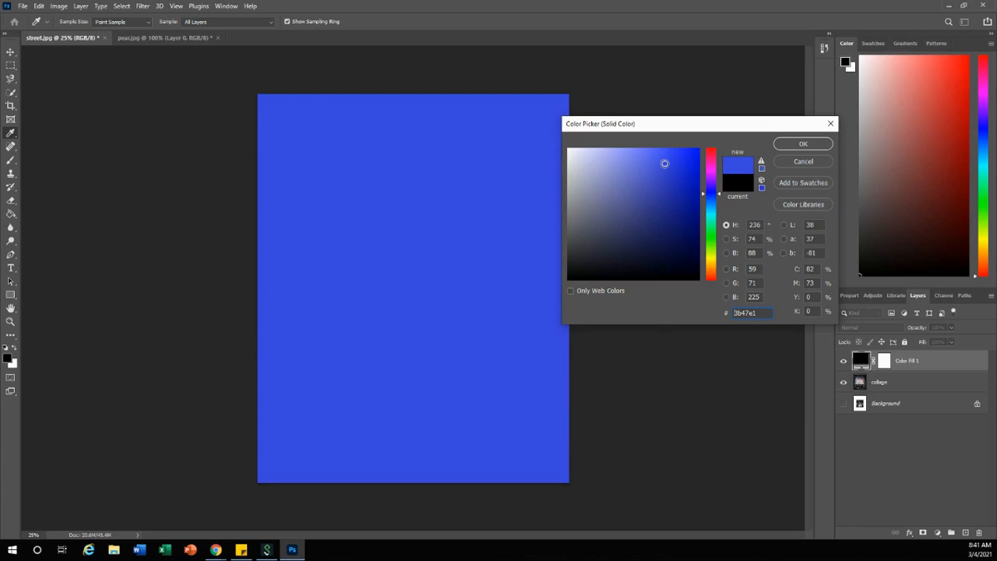
mouse_move(665, 163)
mouse_down()
mouse_move(688, 156)
mouse_move(674, 170)
mouse_up()
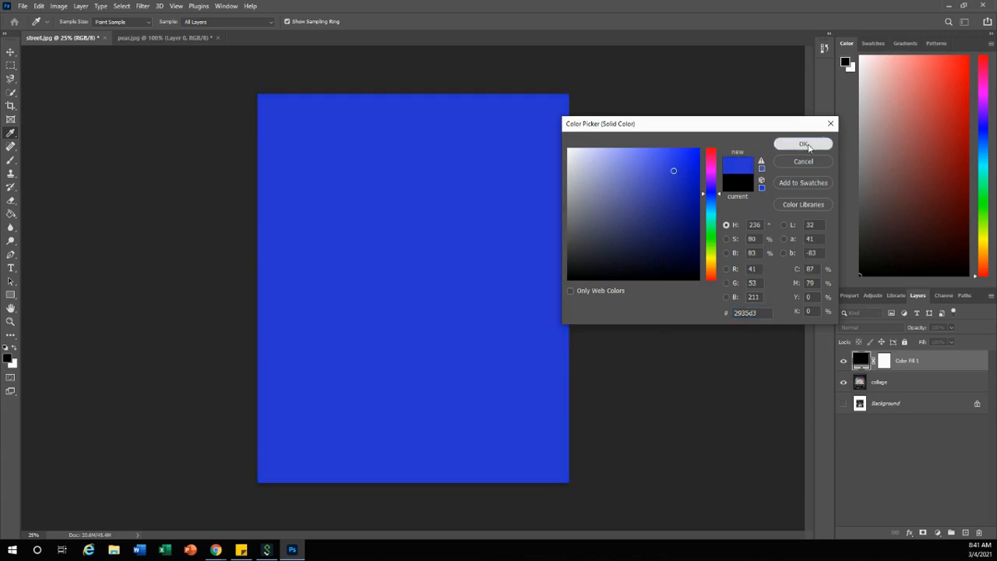
click(804, 144)
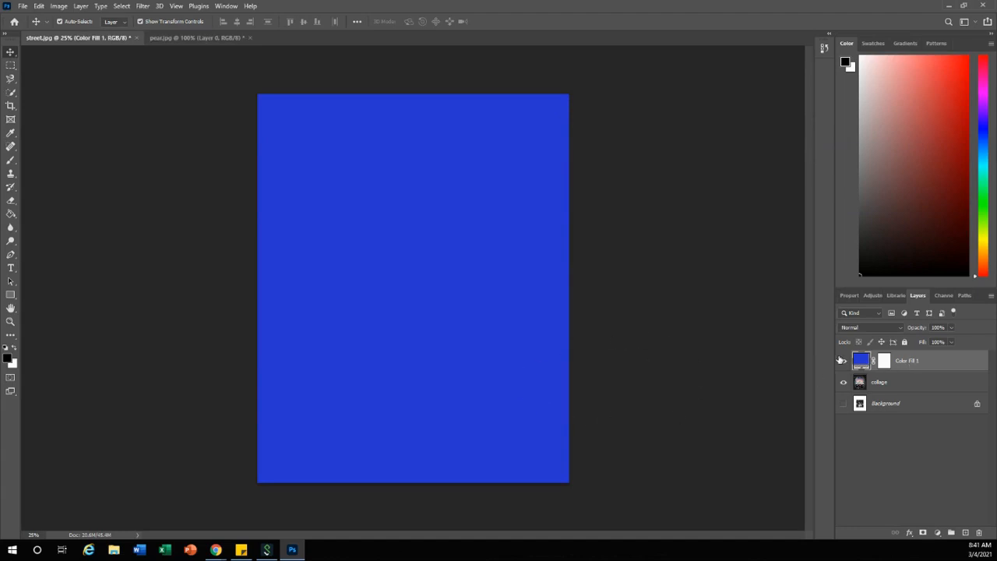
In the blue fill layer's Blending Options, split the Underlying Layer's white Blend If slider to 0 / 255
click(902, 328)
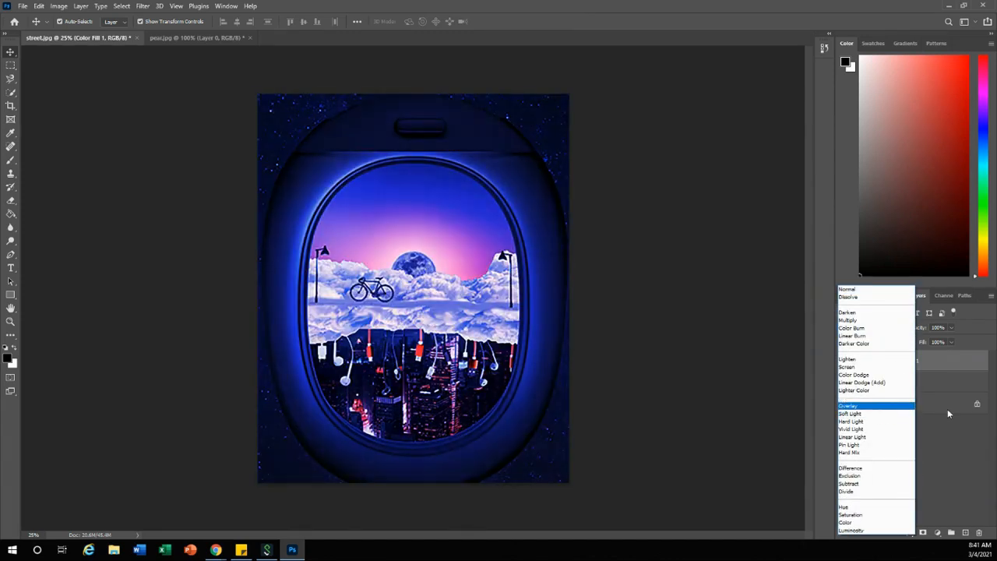
click(943, 429)
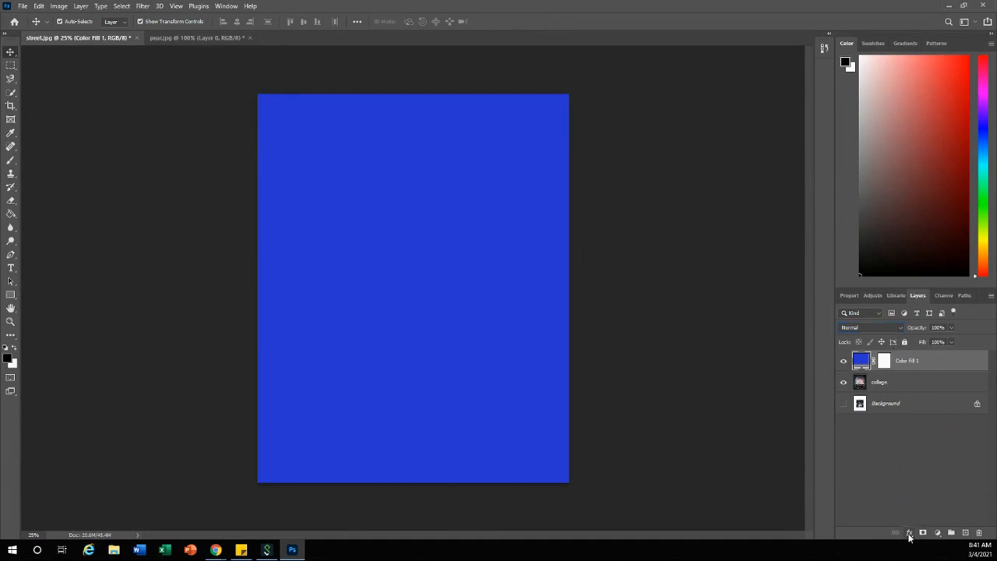
click(908, 533)
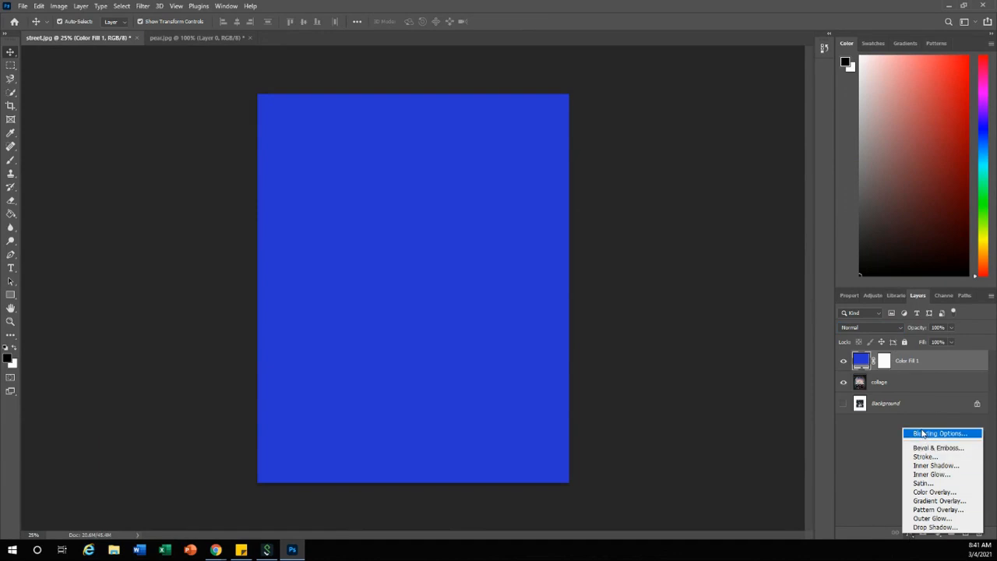
click(923, 434)
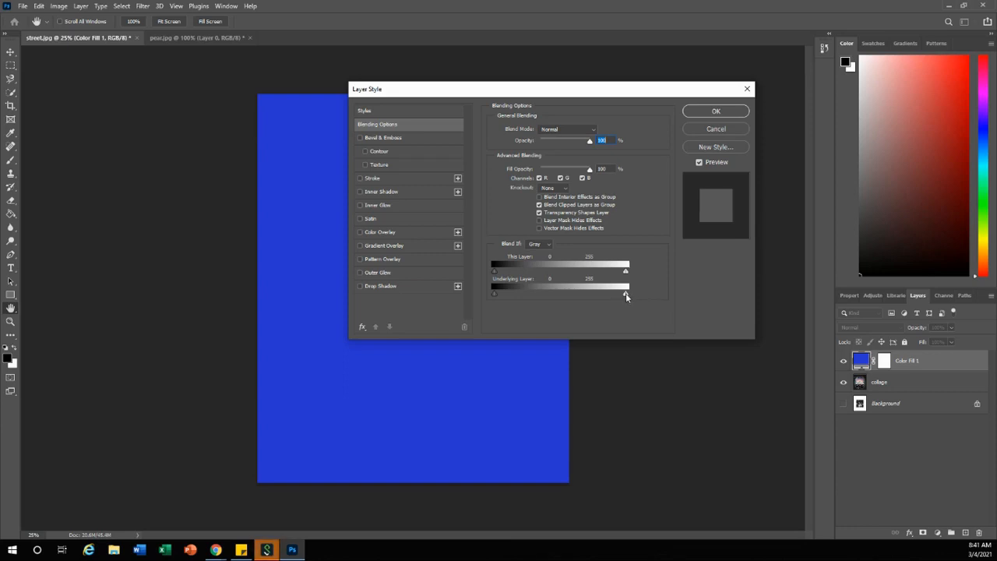
key(alt)
drag(625, 294, 490, 295)
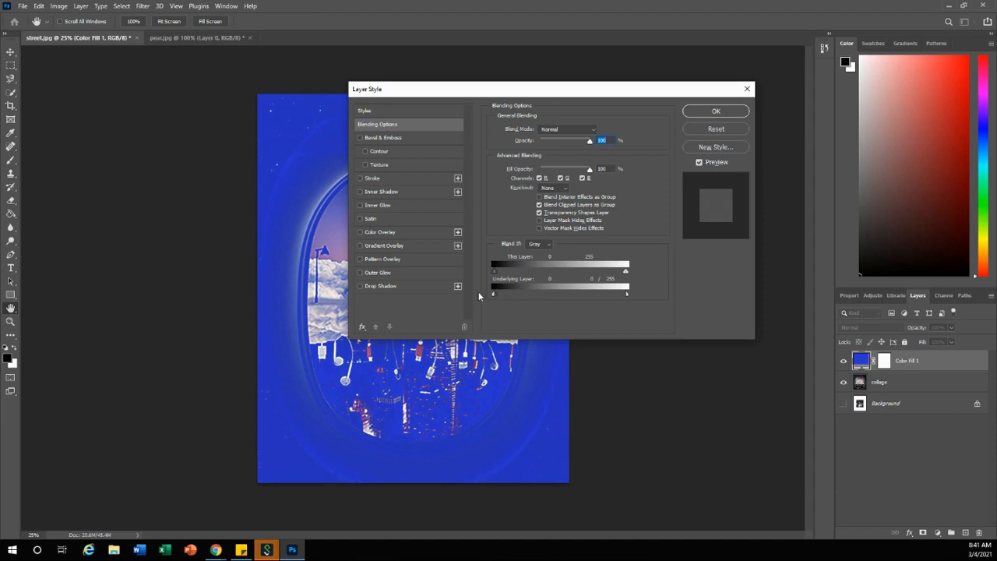
Set the blue fill layer's blend mode to Soft Light and apply the layer style
click(596, 131)
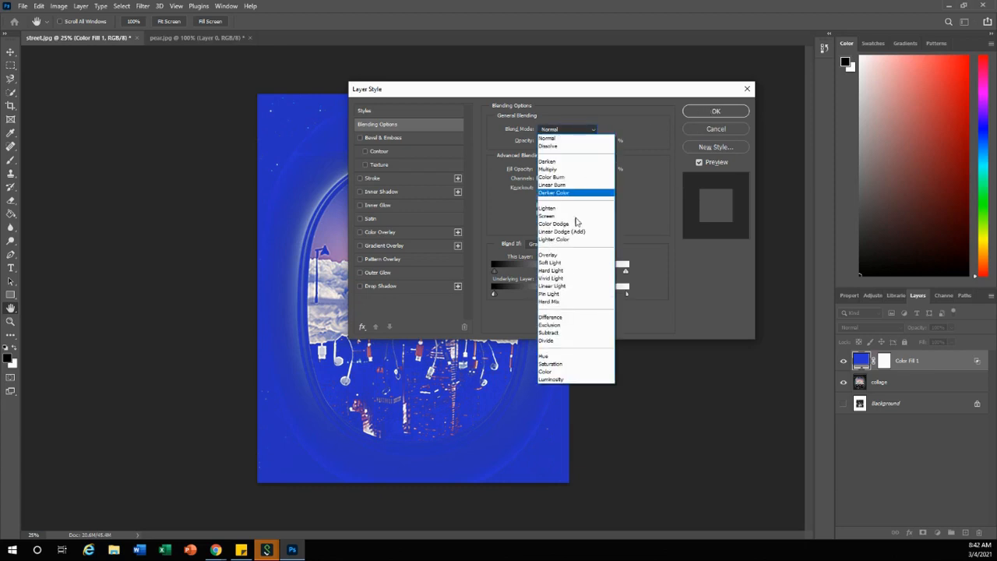
click(567, 265)
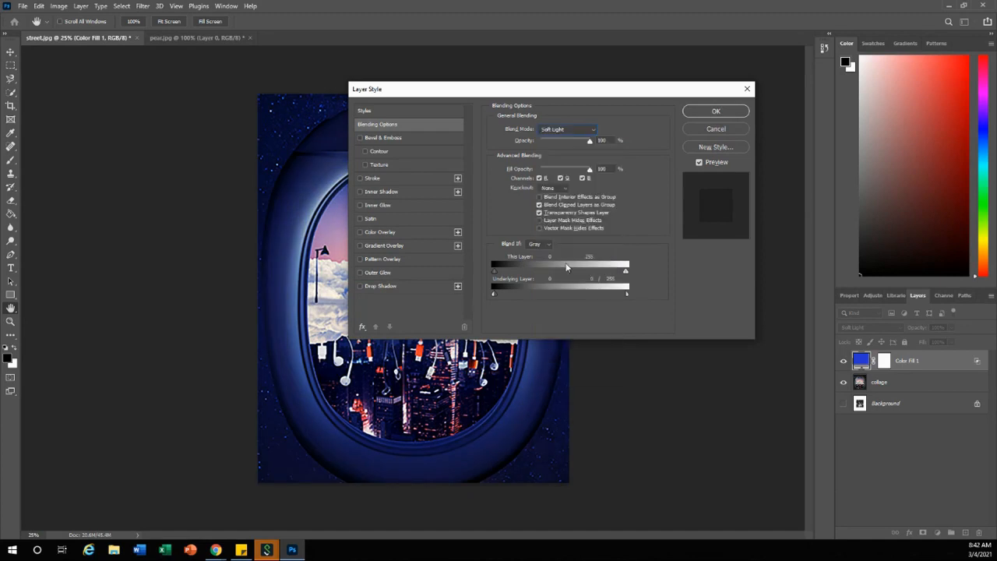
click(714, 111)
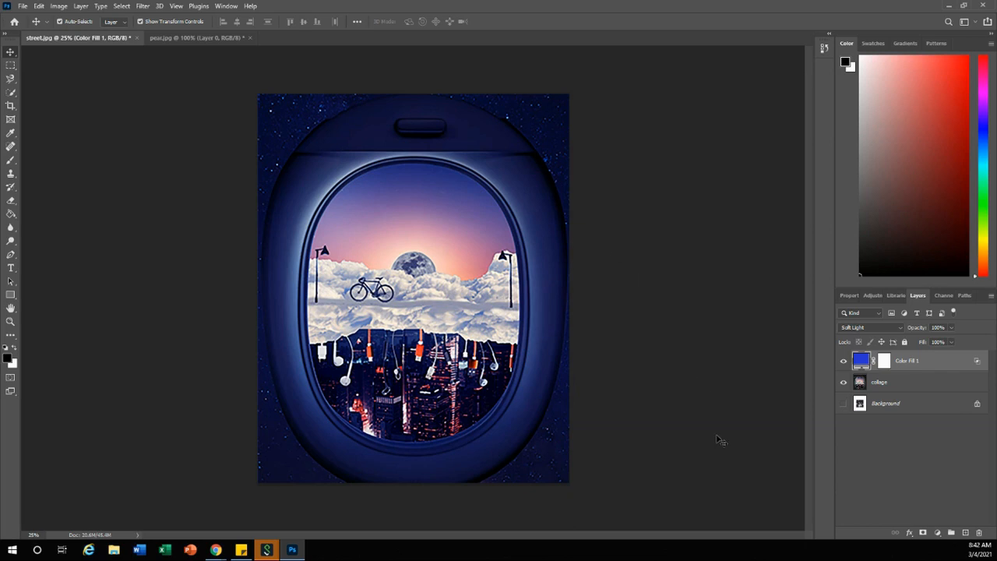
Hide the blue fill layer and add a second solid color fill layer in red d92b2b, keeping Normal mode and 100% opacity
click(843, 364)
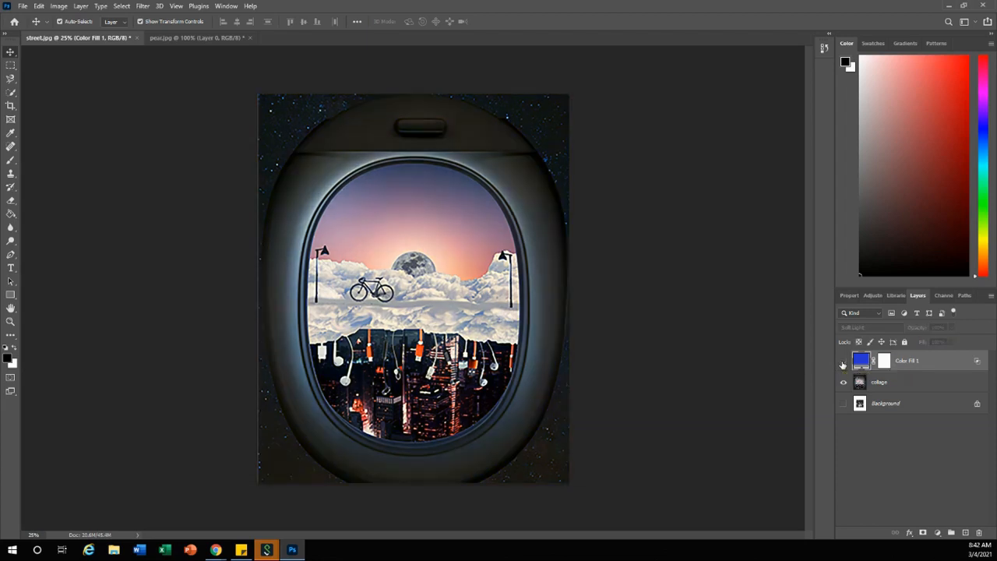
click(79, 8)
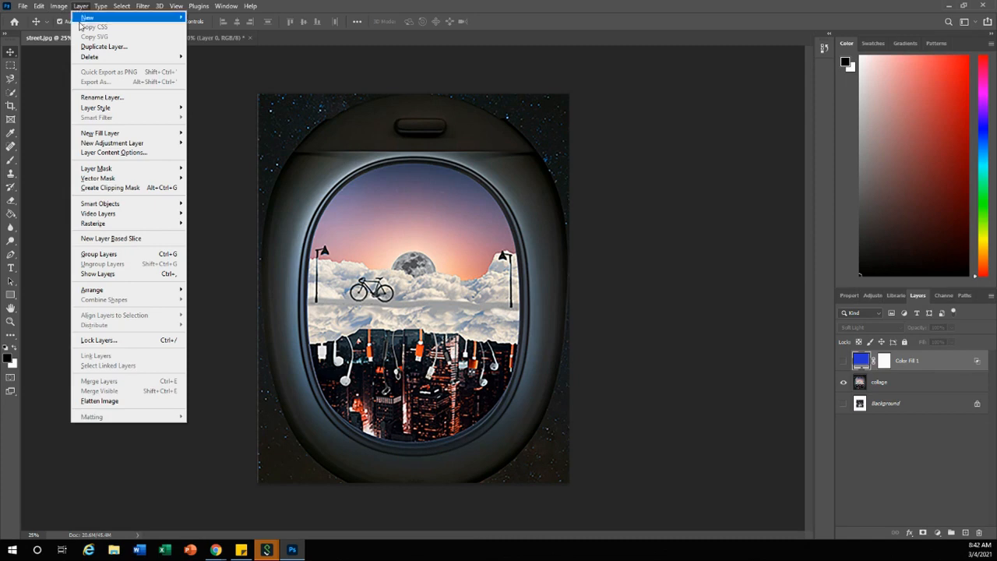
mouse_move(109, 141)
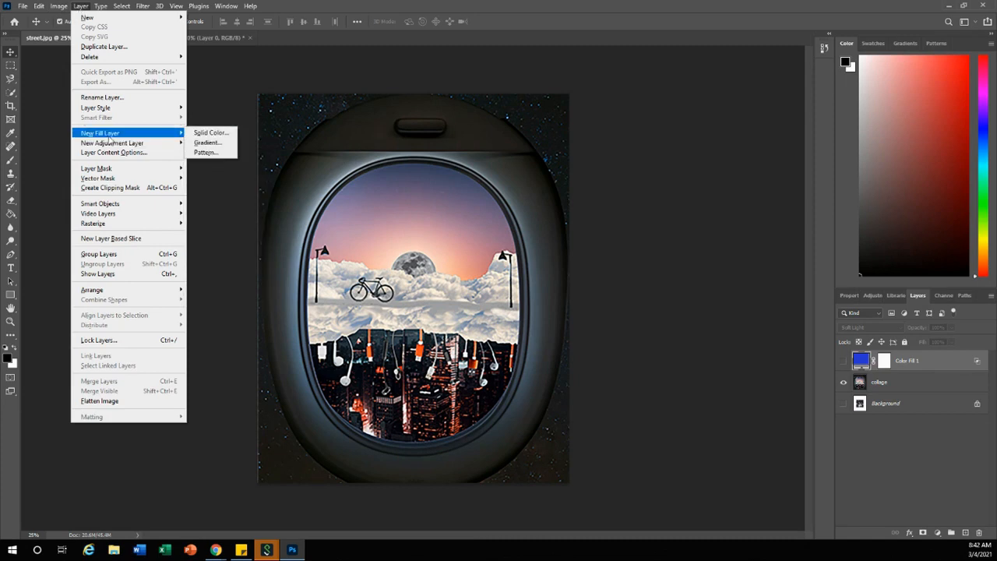
click(211, 134)
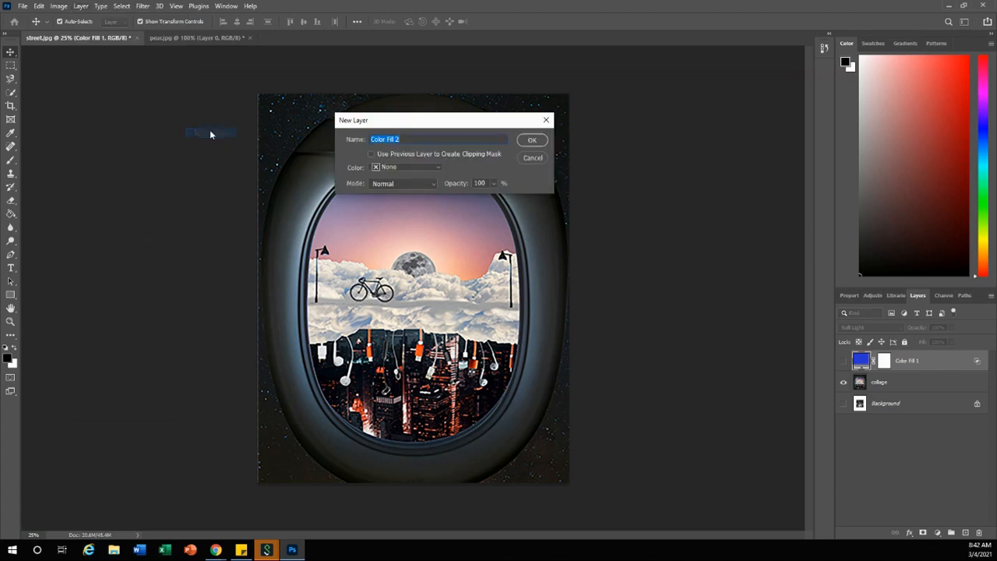
click(532, 141)
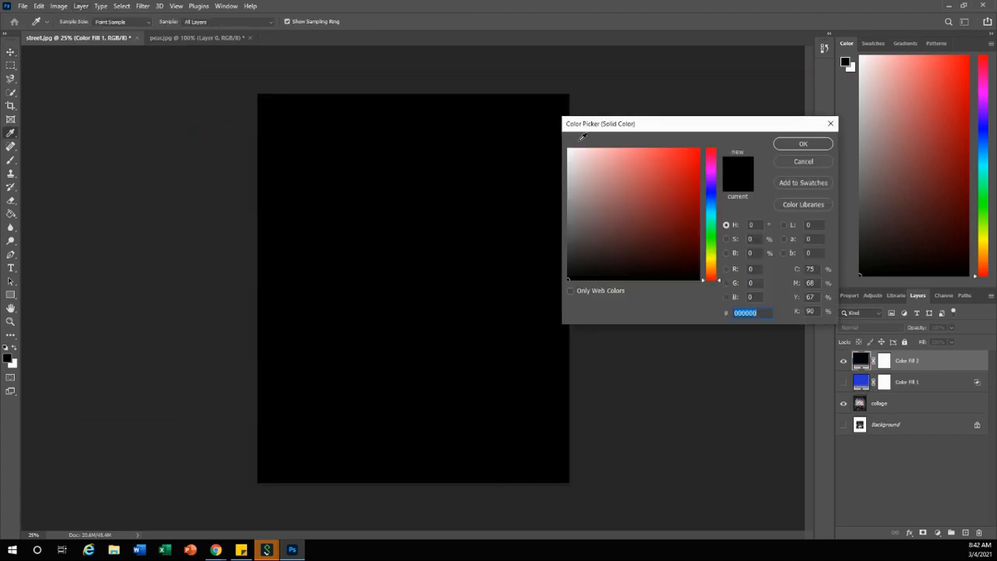
click(674, 167)
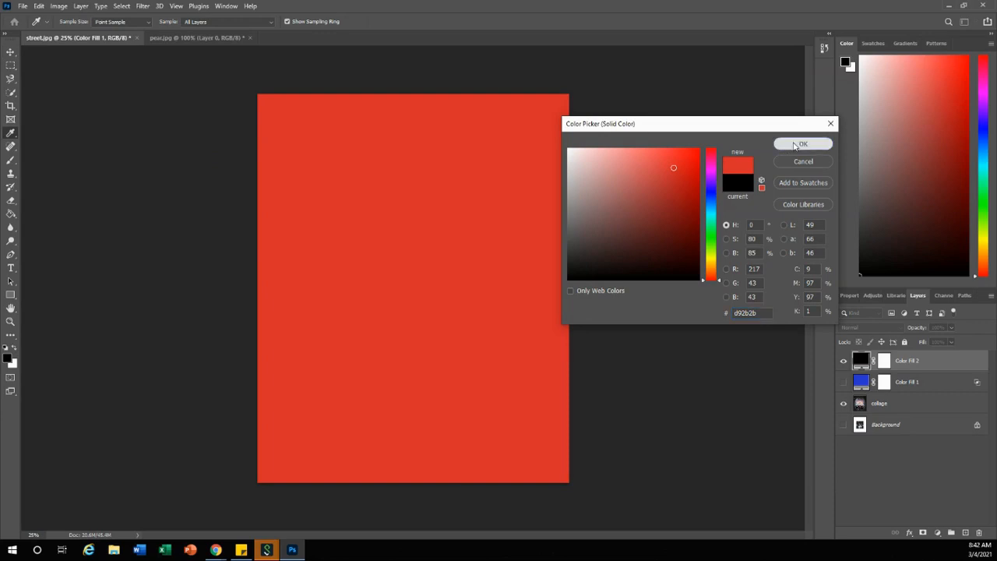
click(802, 145)
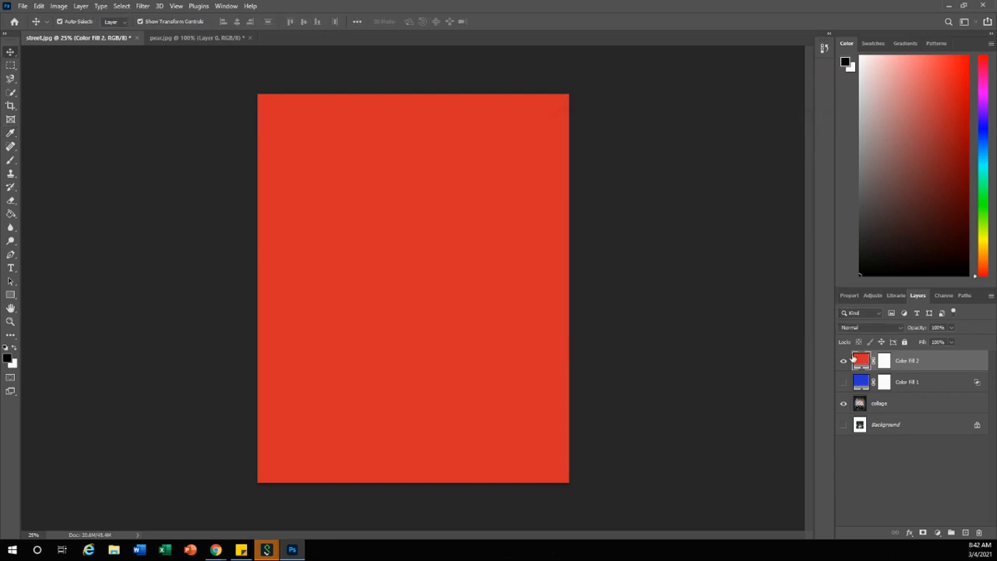
In the red fill layer's Blending Options, split the Underlying Layer's black Blend If slider to 0 / 255
click(910, 535)
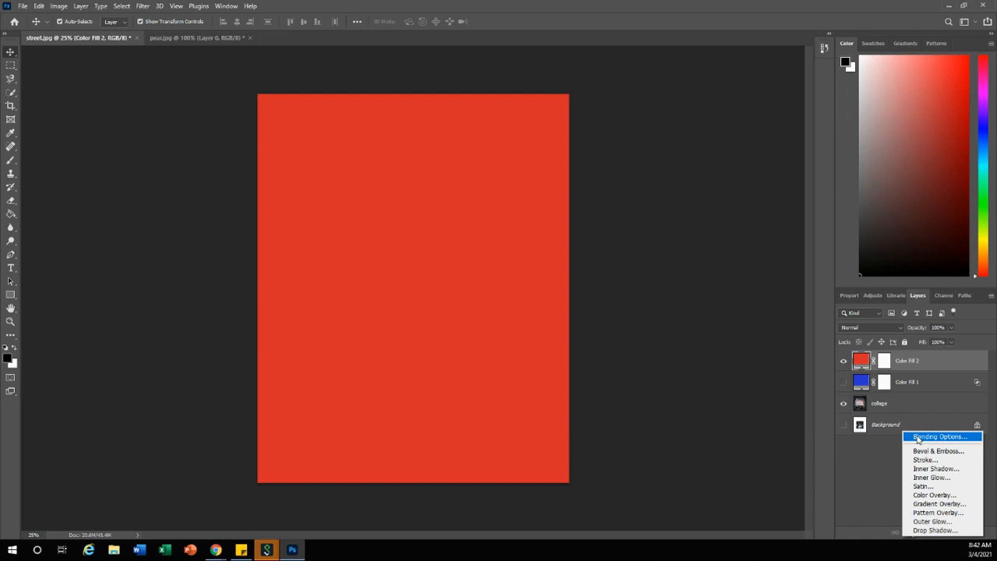
click(918, 438)
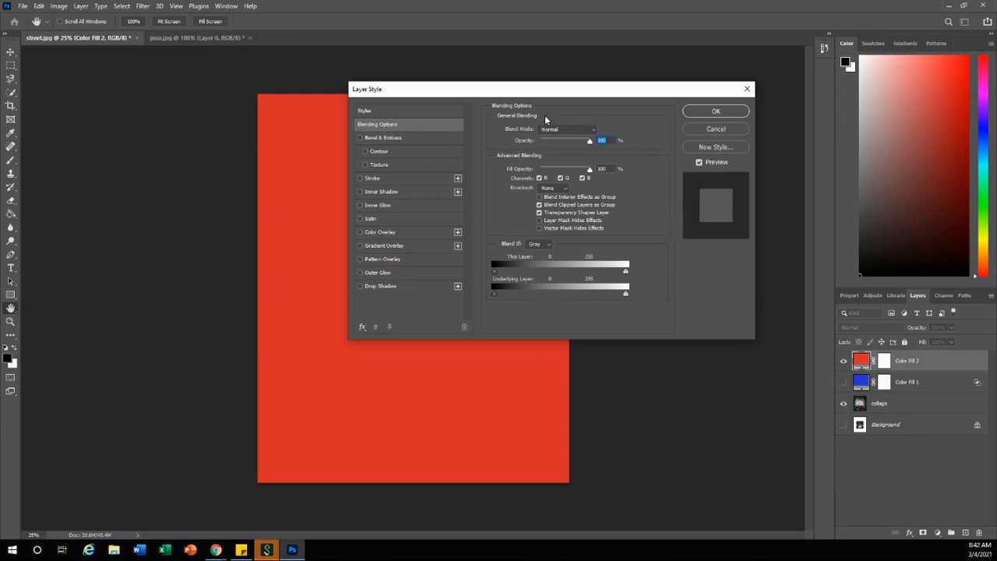
mouse_move(581, 90)
mouse_down()
mouse_move(573, 121)
mouse_move(587, 104)
mouse_up()
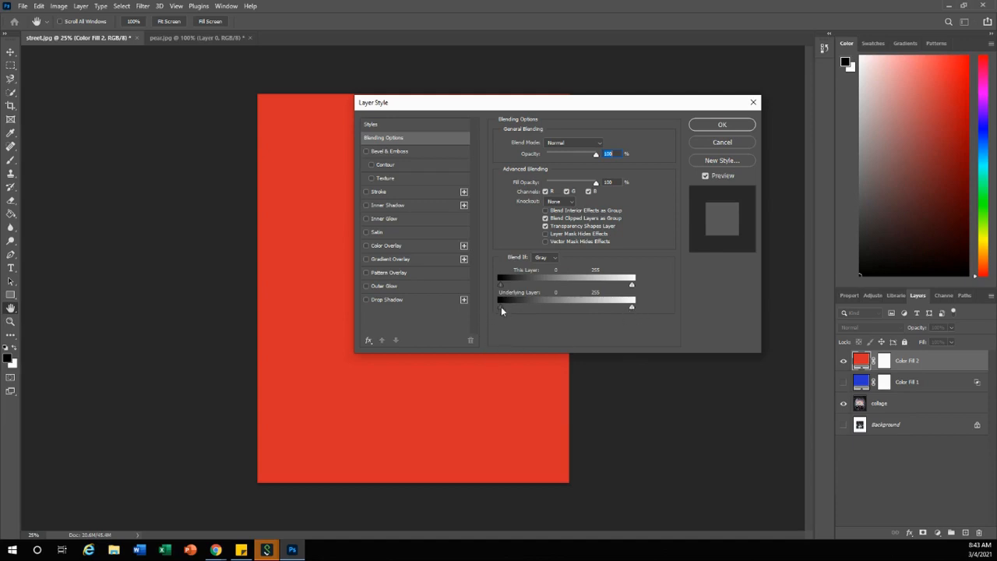
key(alt)
drag(501, 311, 632, 311)
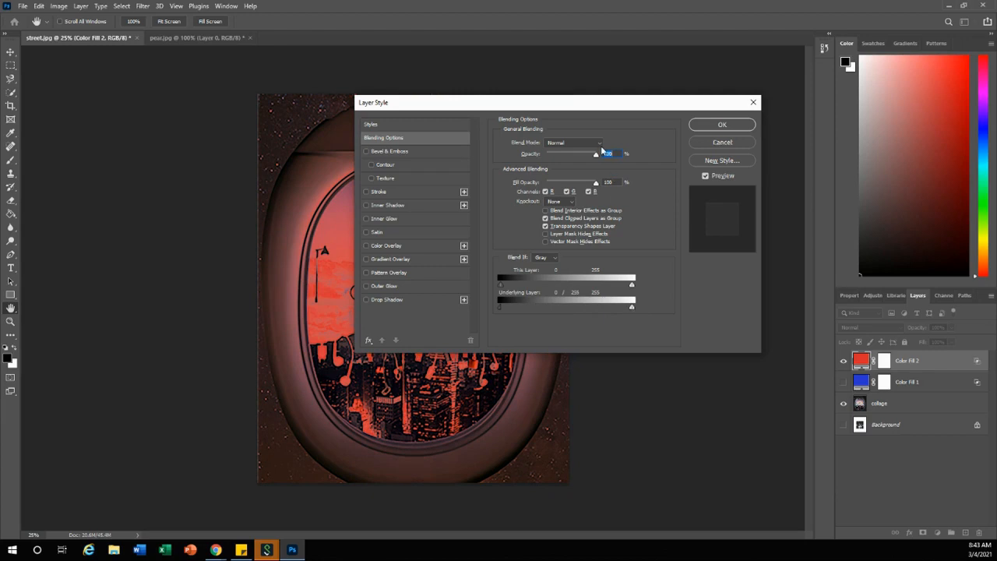
Apply the Soft Light blend mode to the red fill layer and make the blue fill layer visible again
click(566, 143)
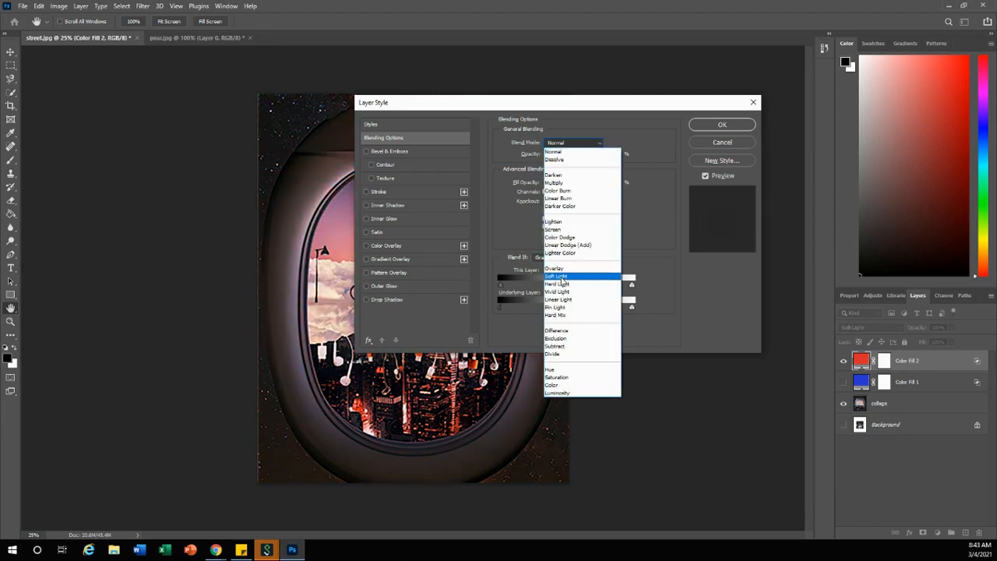
click(561, 277)
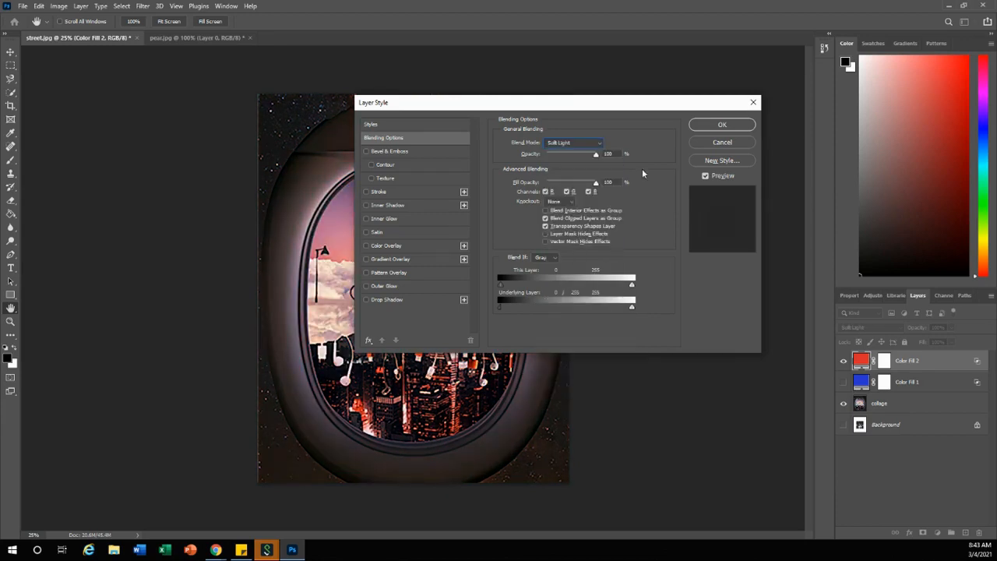
click(717, 124)
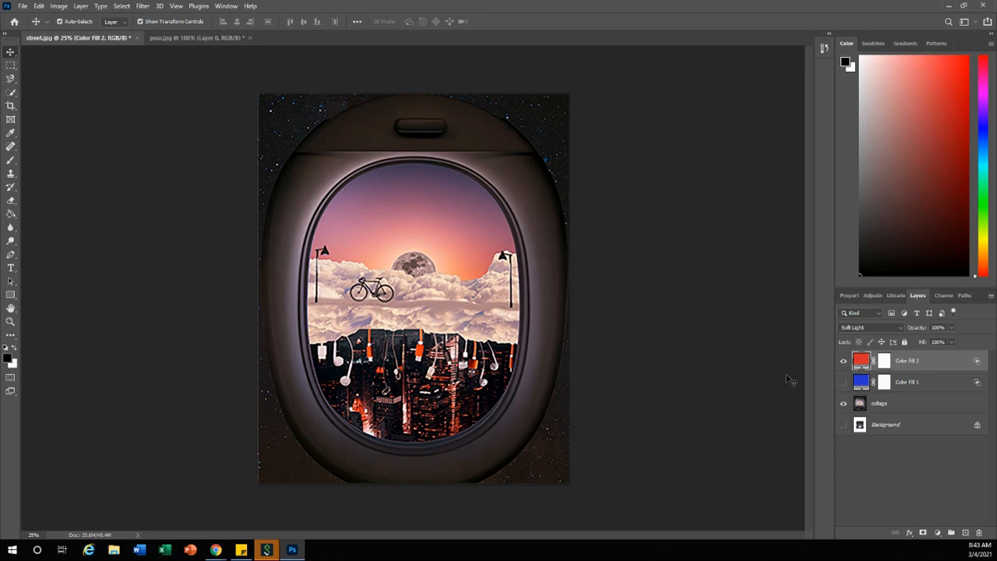
click(844, 382)
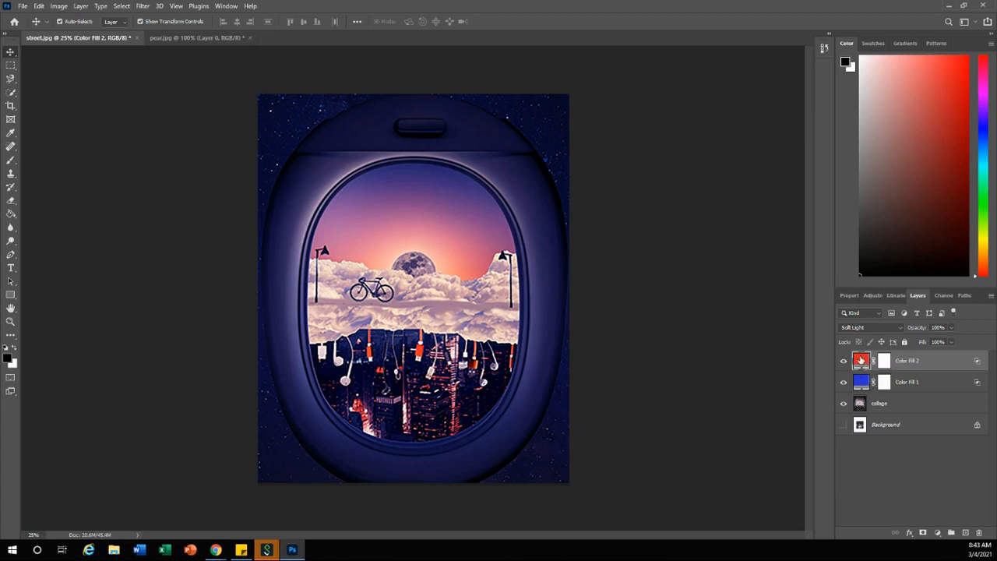
Try other reds for the upper fill layer, then set its color to the olive yellow b7bb47
double_click(861, 360)
click(635, 161)
mouse_move(651, 178)
mouse_down()
mouse_move(685, 209)
mouse_move(683, 175)
mouse_up()
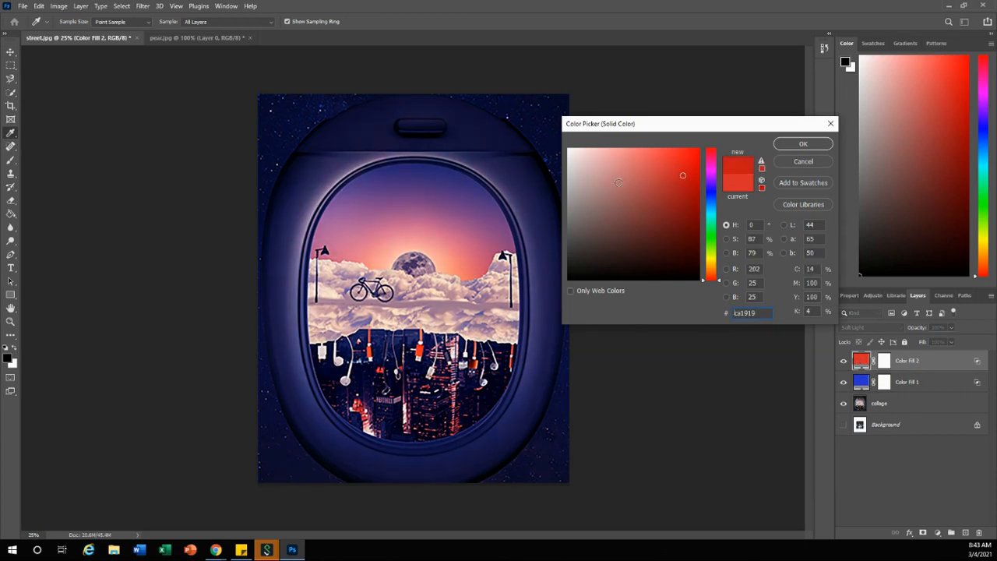
click(711, 257)
click(678, 205)
click(649, 184)
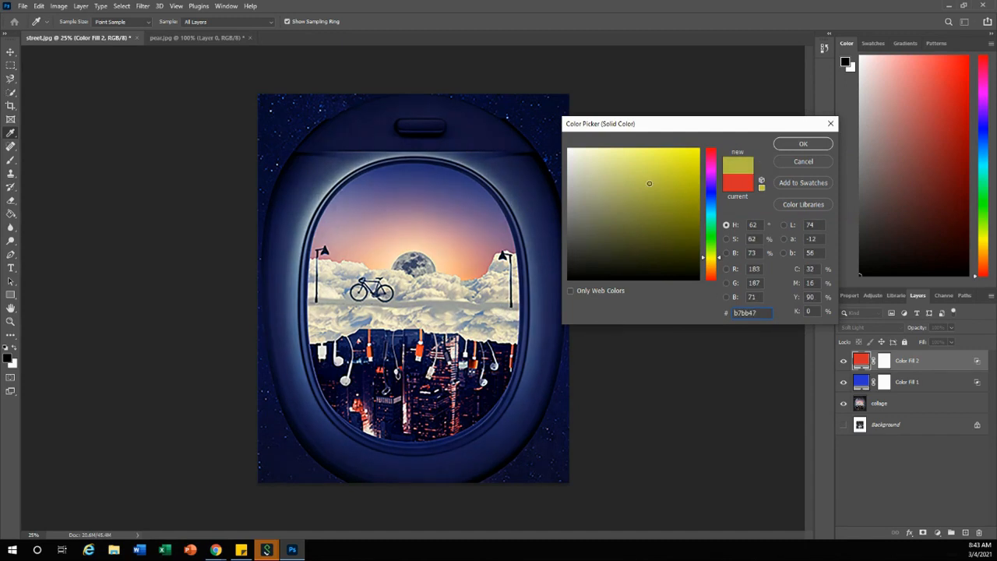
click(802, 144)
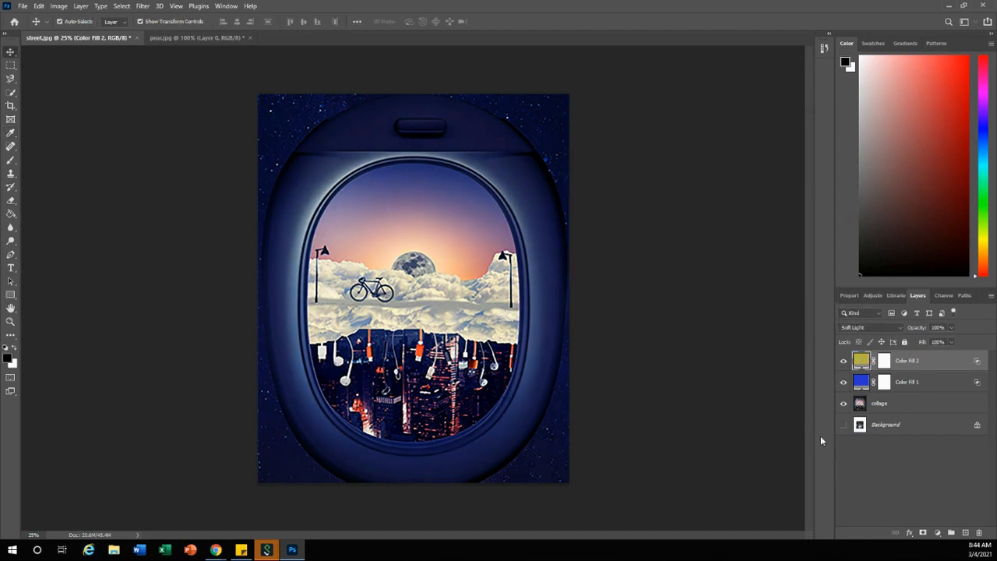
Try a dark navy shade as the color of the lower, blue fill layer
double_click(861, 381)
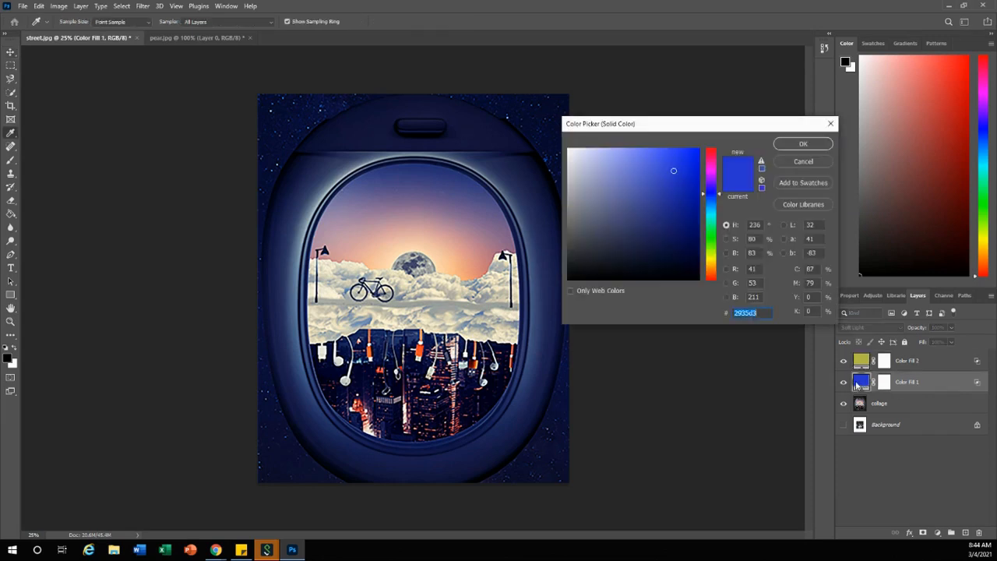
click(680, 233)
click(803, 144)
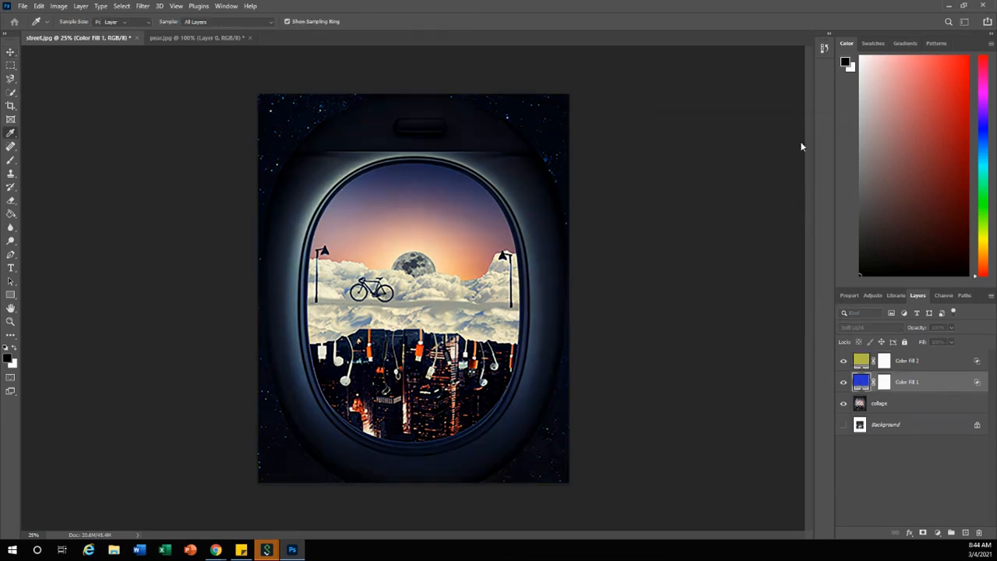
Change the lower fill layer's color to a lighter, softer blue
double_click(858, 380)
click(671, 192)
click(644, 170)
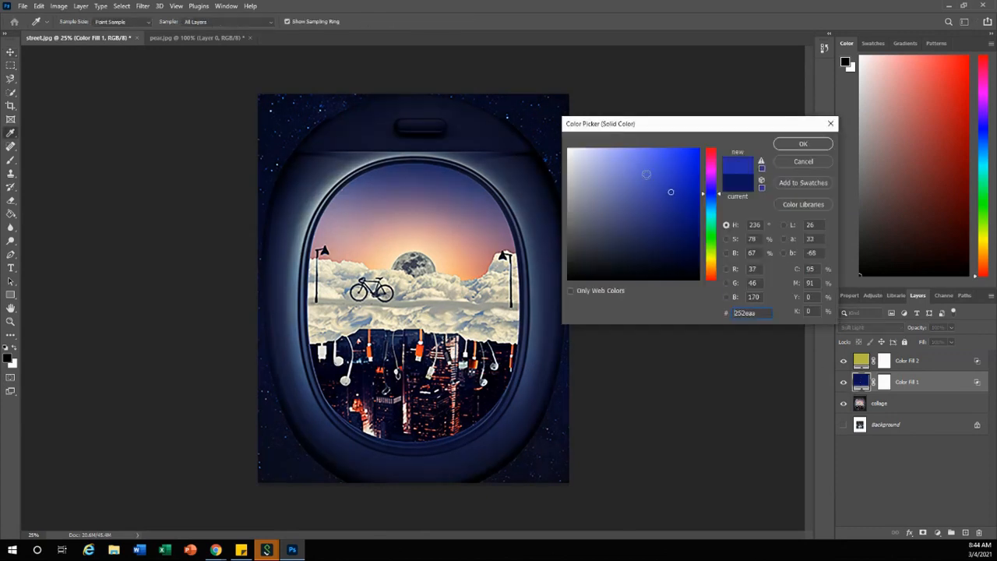
click(803, 144)
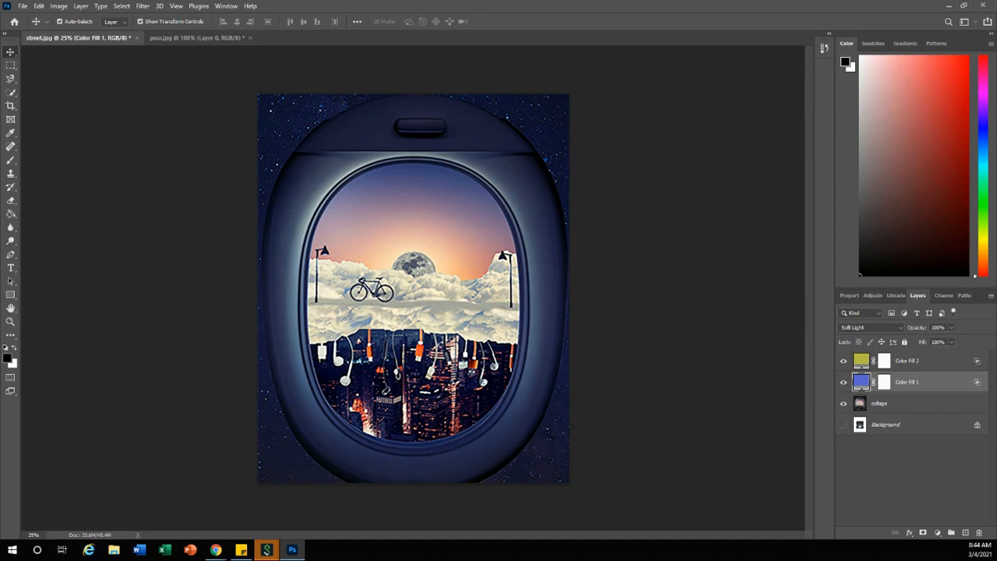
Start saving the document to Pictures in Photoshop format with the file name firstname_lastname_combinedphoto
key(alt+Tab)
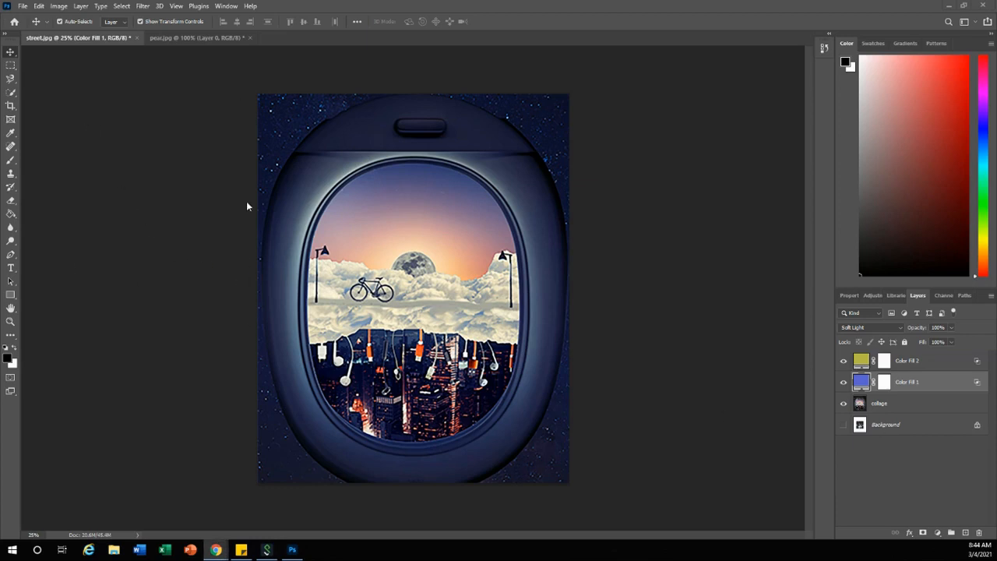
click(23, 6)
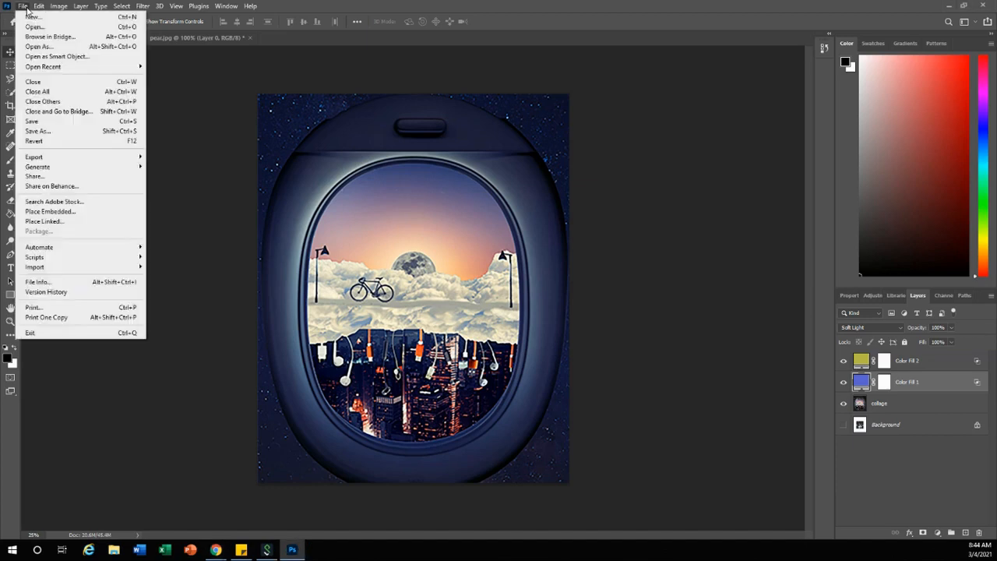
click(52, 132)
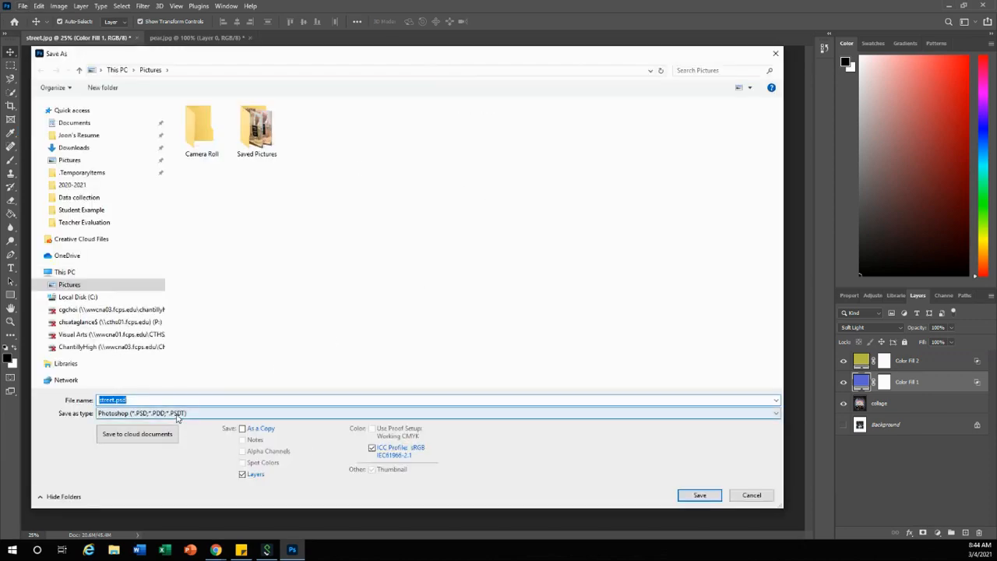
click(119, 416)
click(153, 240)
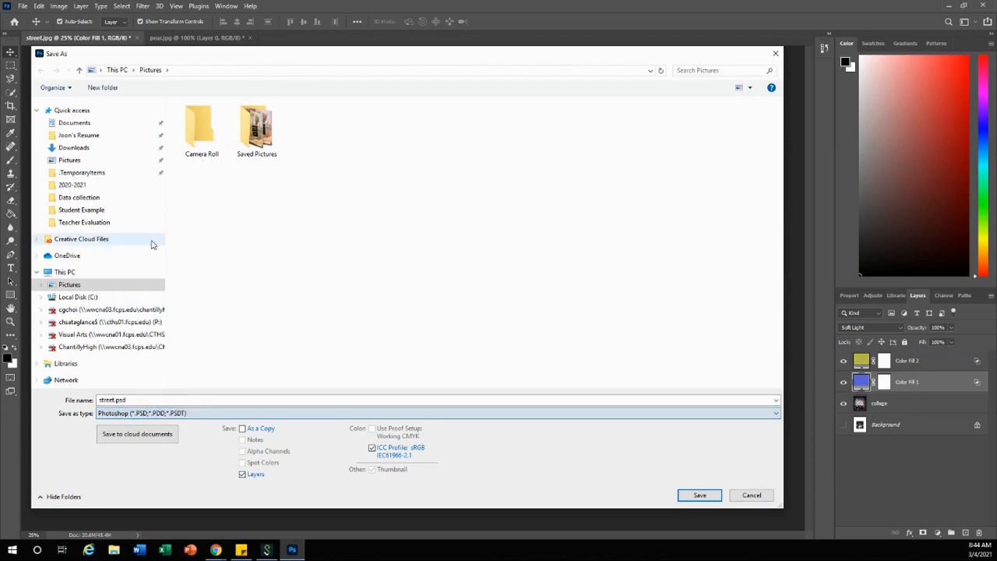
double_click(150, 399)
text(fir)
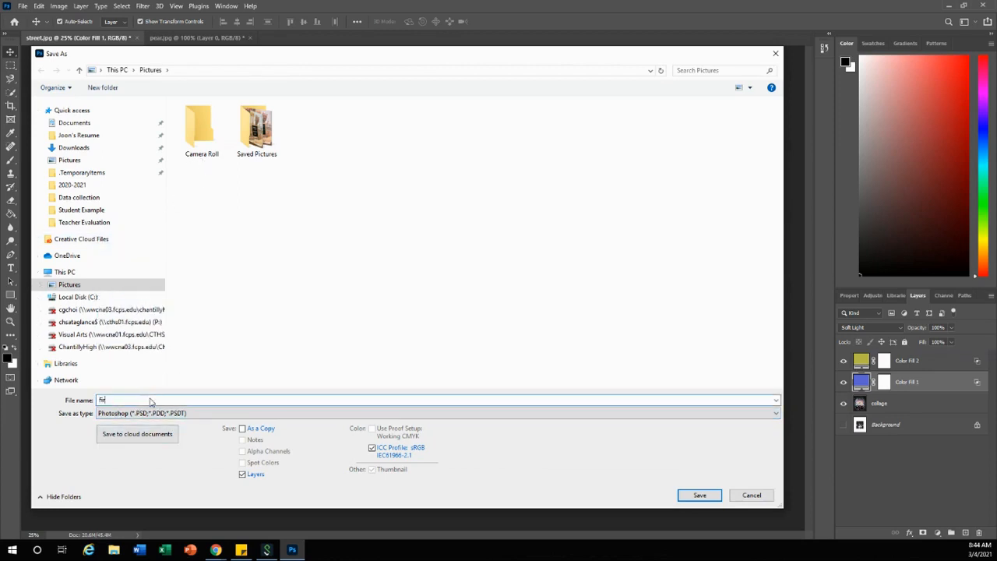
text(stname_lastname_combinedphoto)
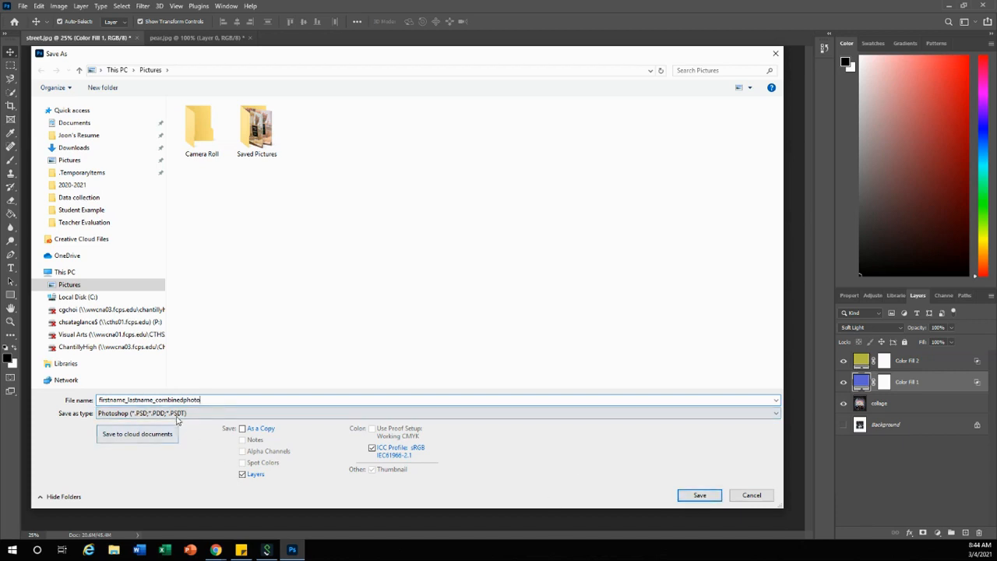
Switch the save format to JPEG and cancel the save
click(177, 416)
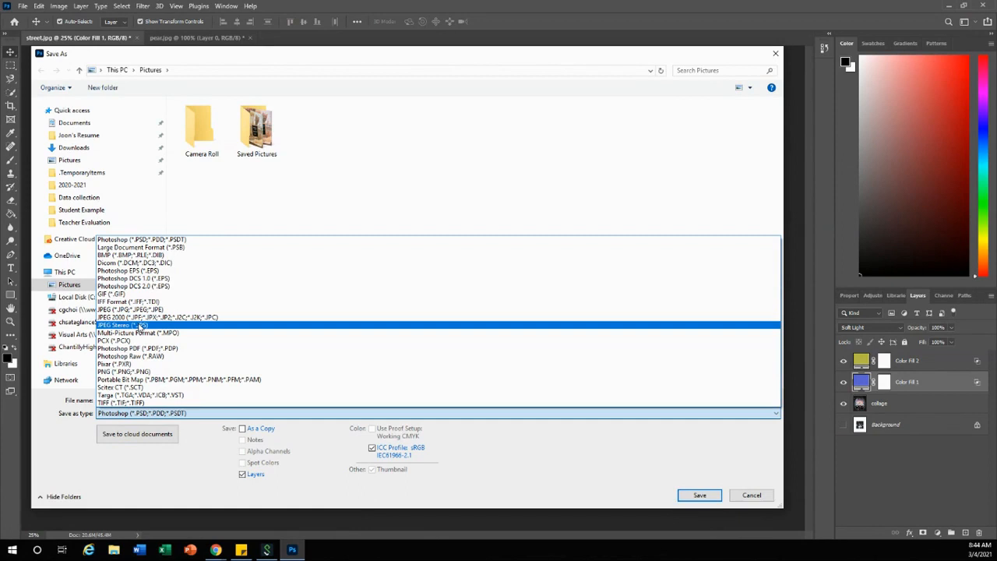
click(133, 310)
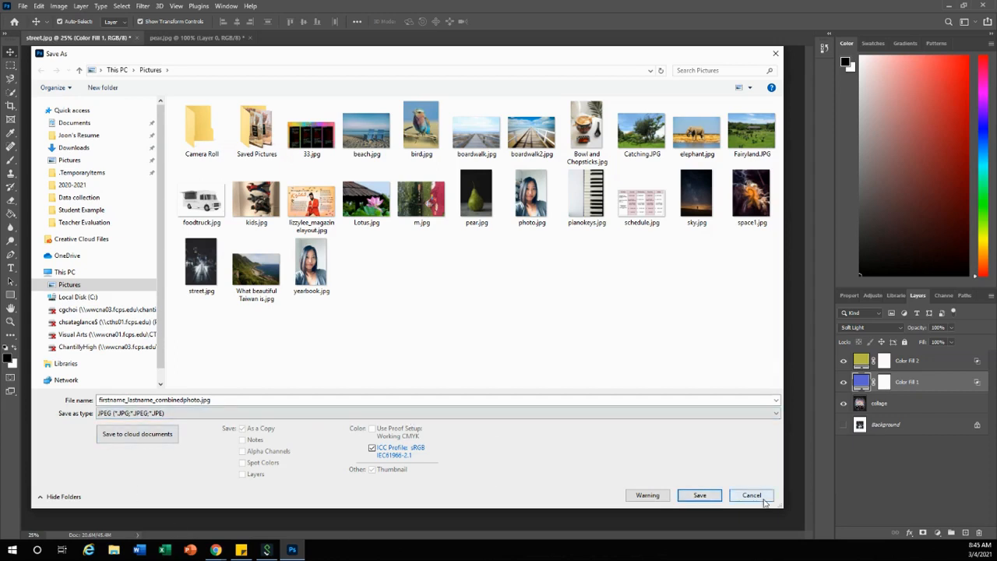
click(753, 496)
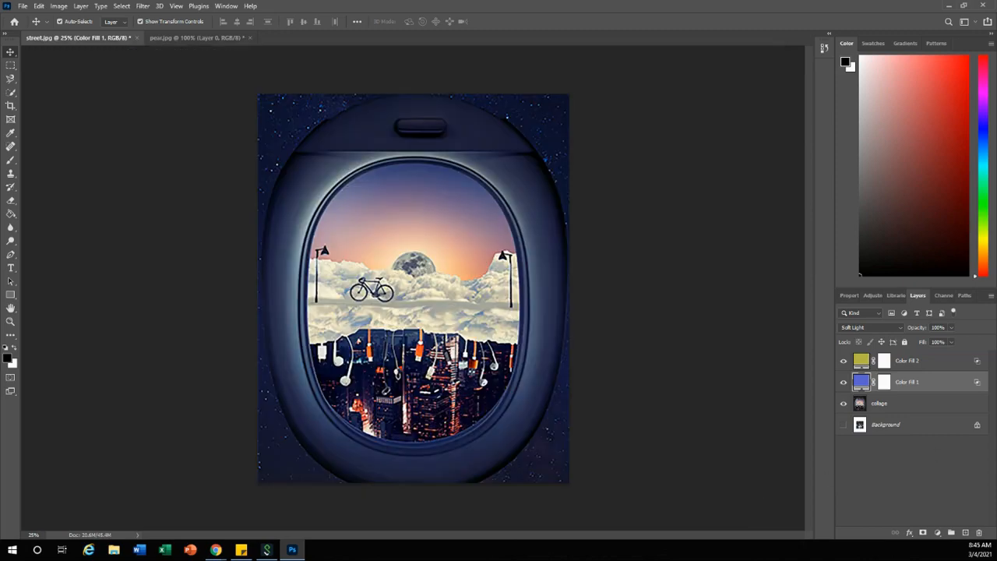